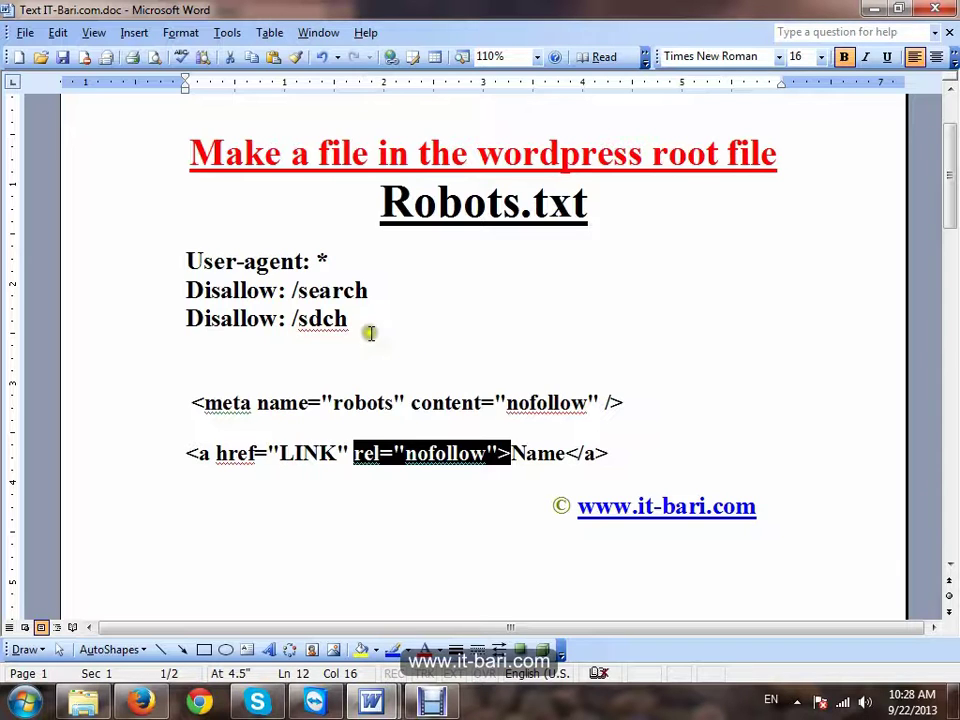
Review the Robots.txt heading and the User-agent and Disallow rules below it in the document
drag(374, 201, 611, 208)
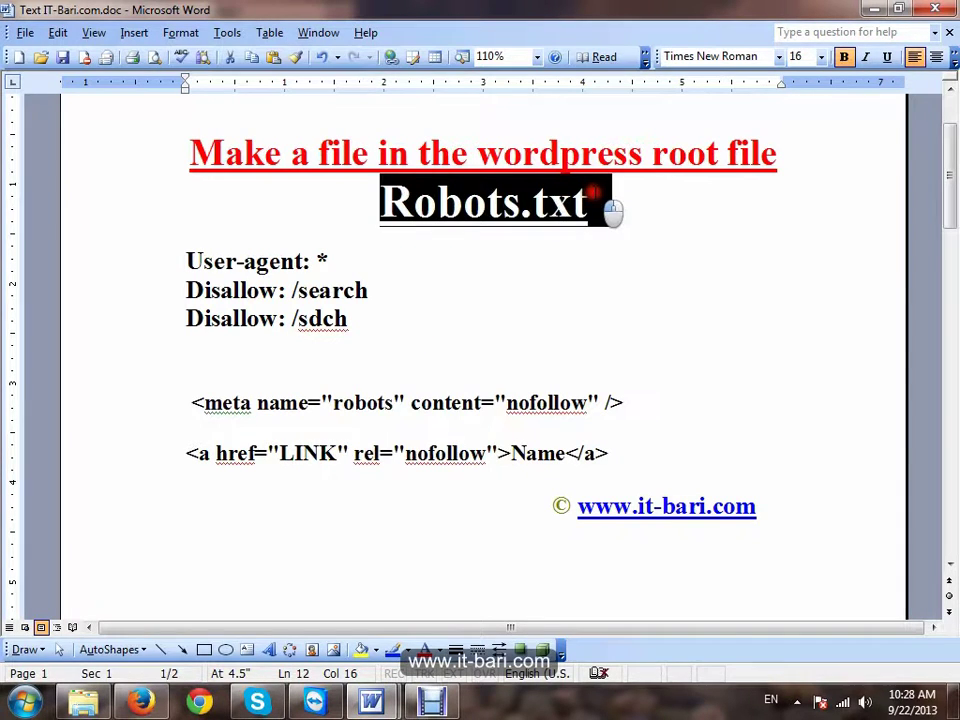
click(600, 218)
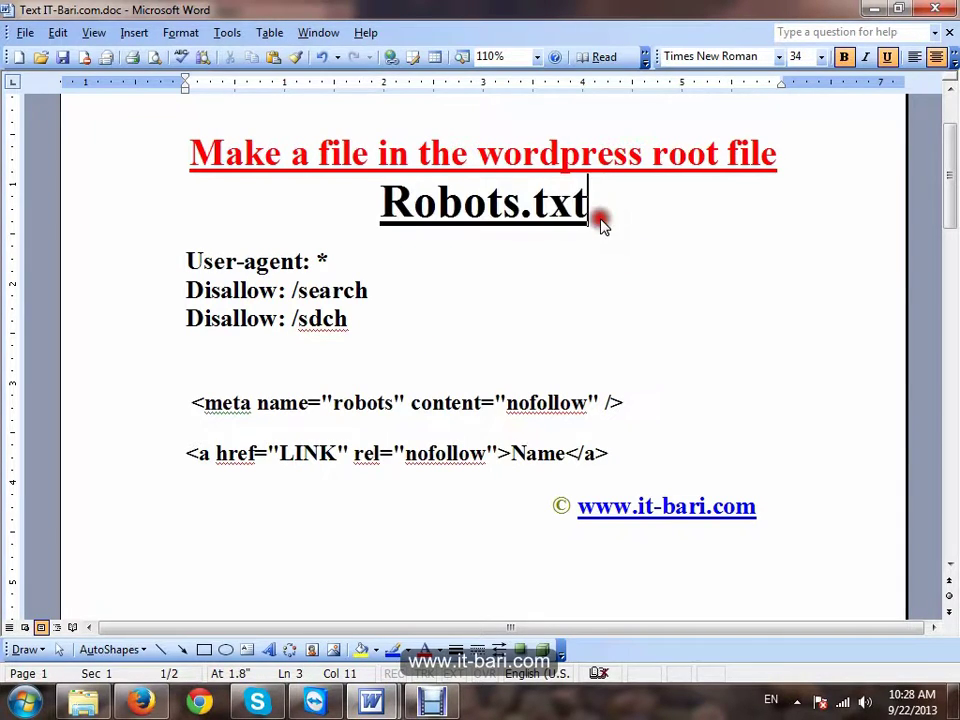
click(360, 328)
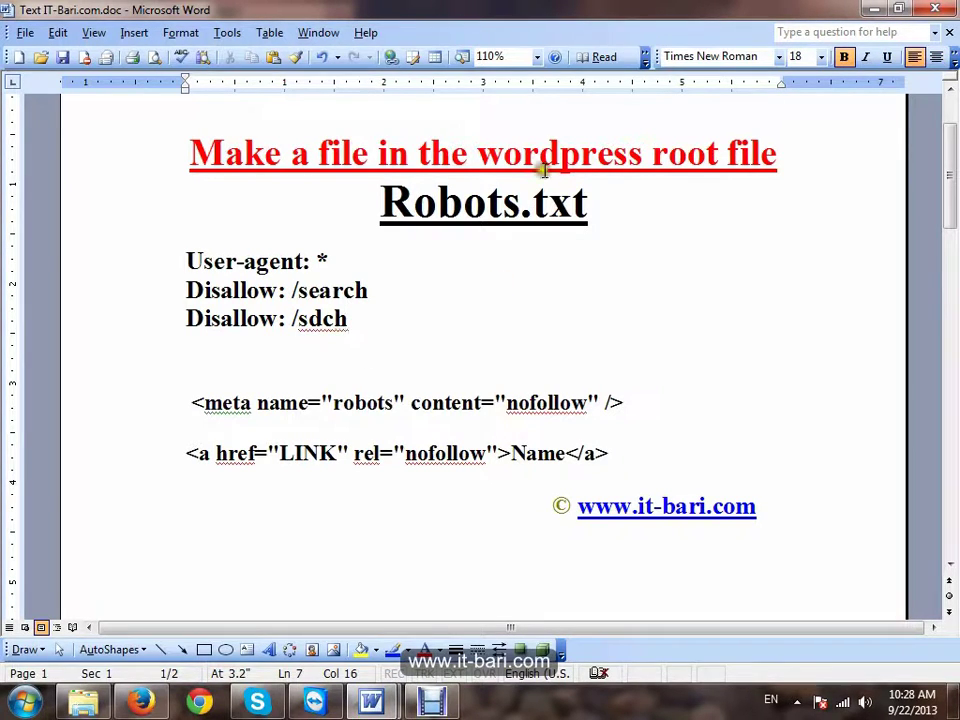
drag(606, 220, 372, 213)
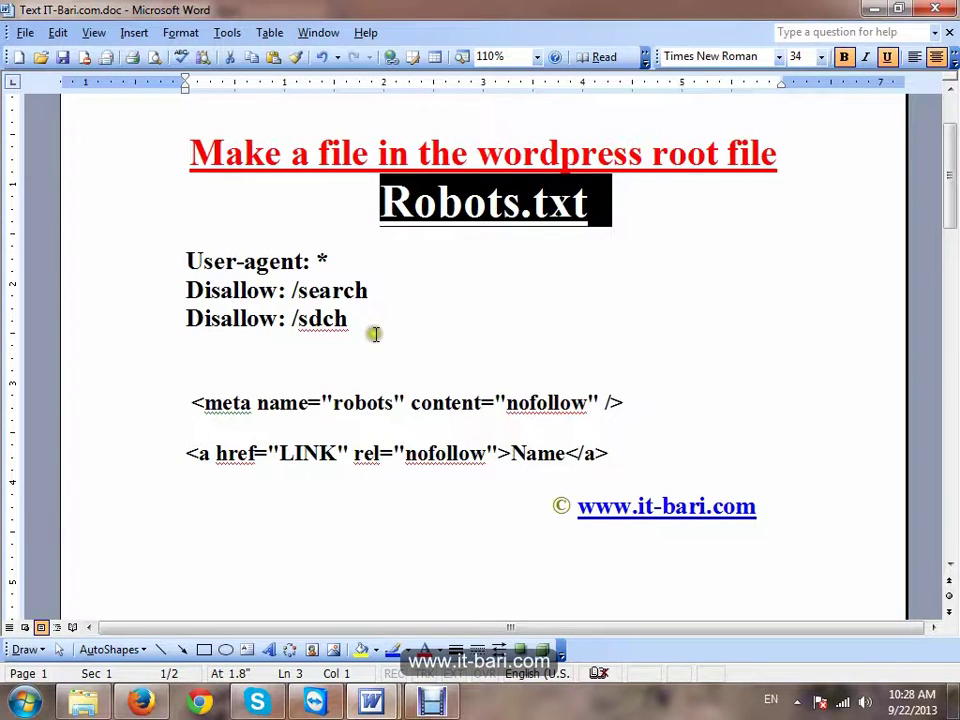
drag(375, 334, 400, 210)
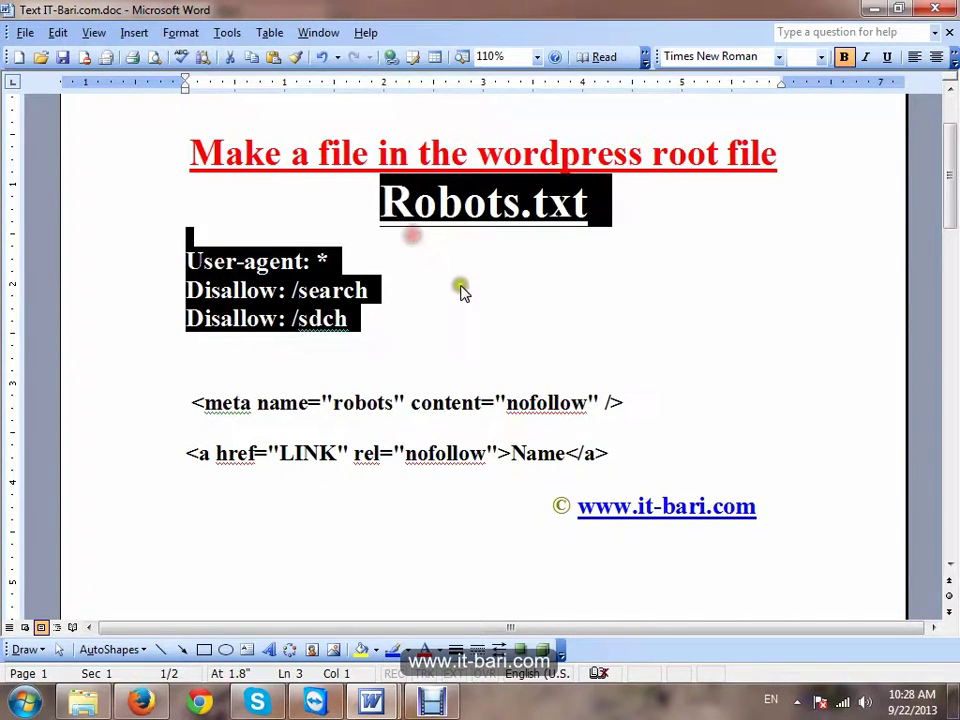
click(420, 302)
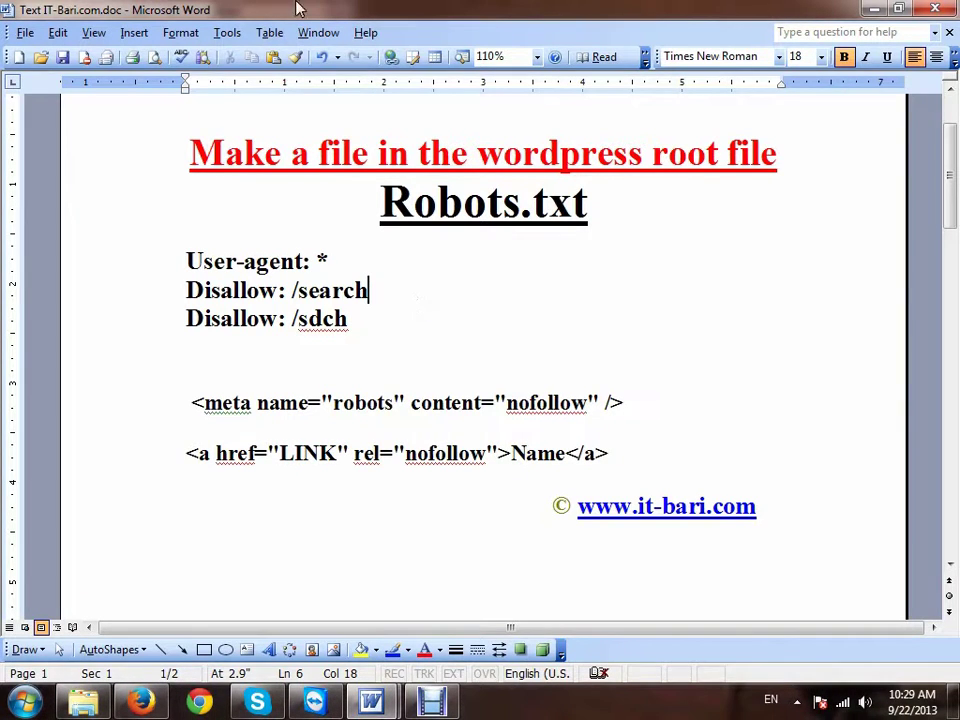
Launch FileZilla and connect to the it-bari.tk server from the recent connections
click(30, 697)
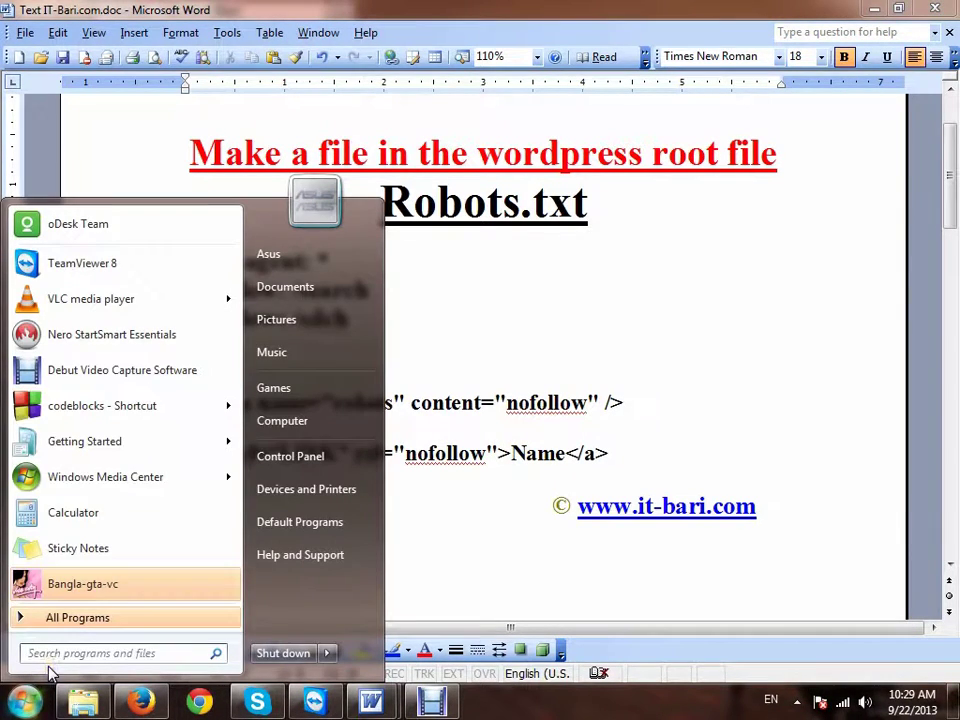
text(fi)
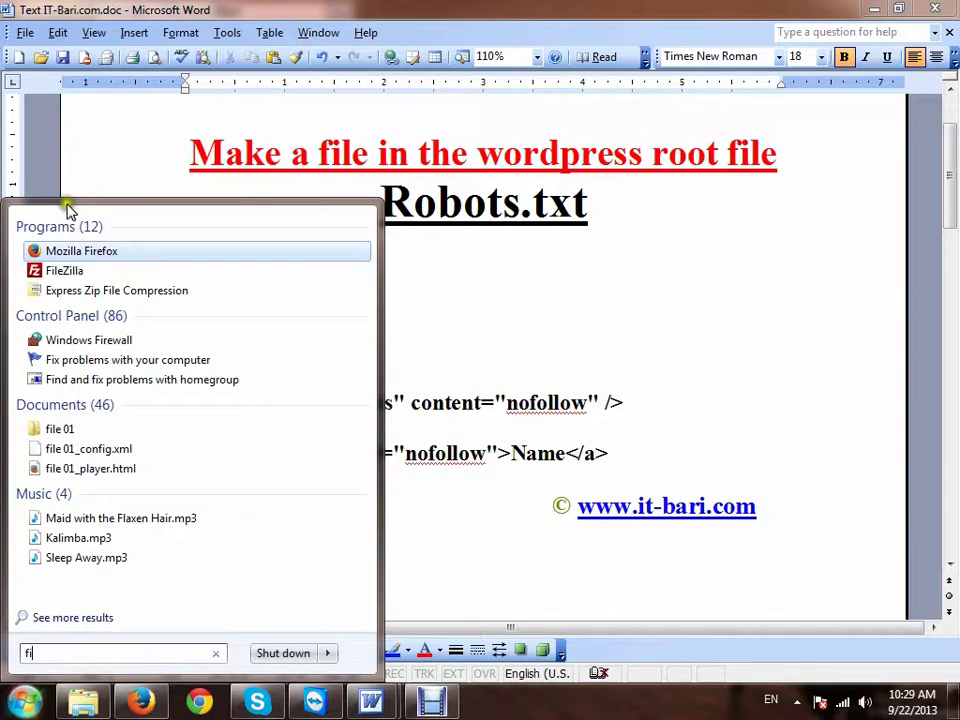
click(80, 272)
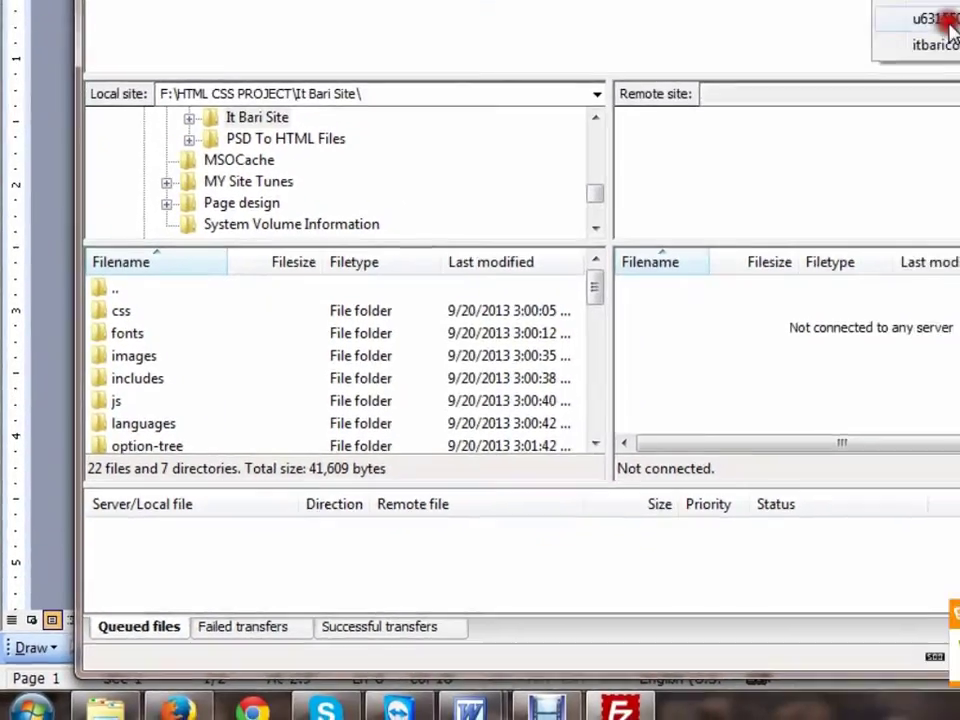
click(889, 21)
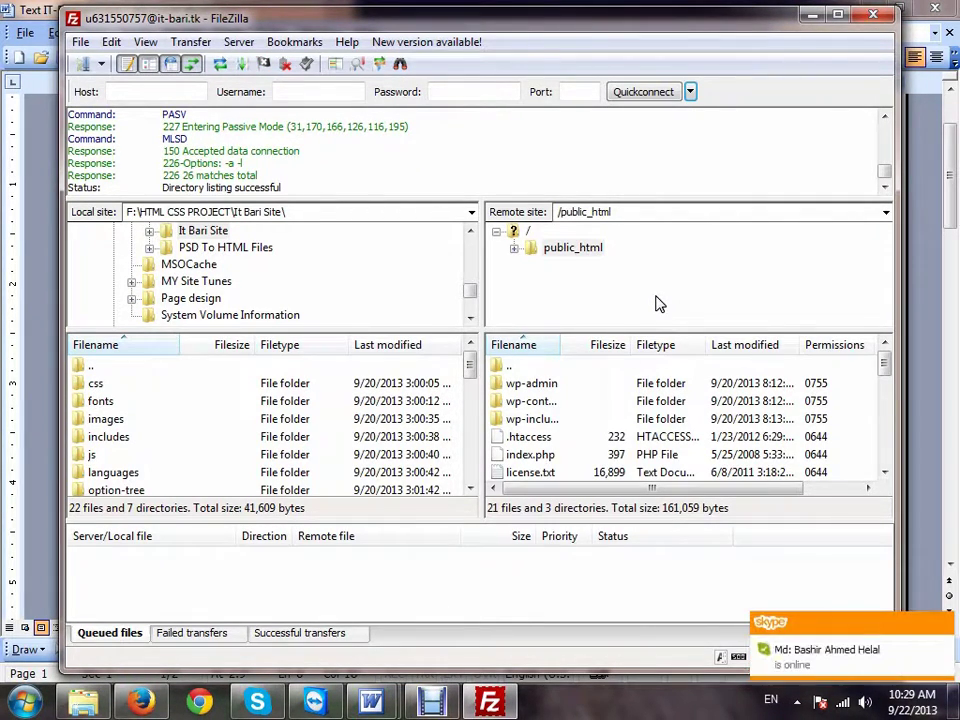
click(945, 625)
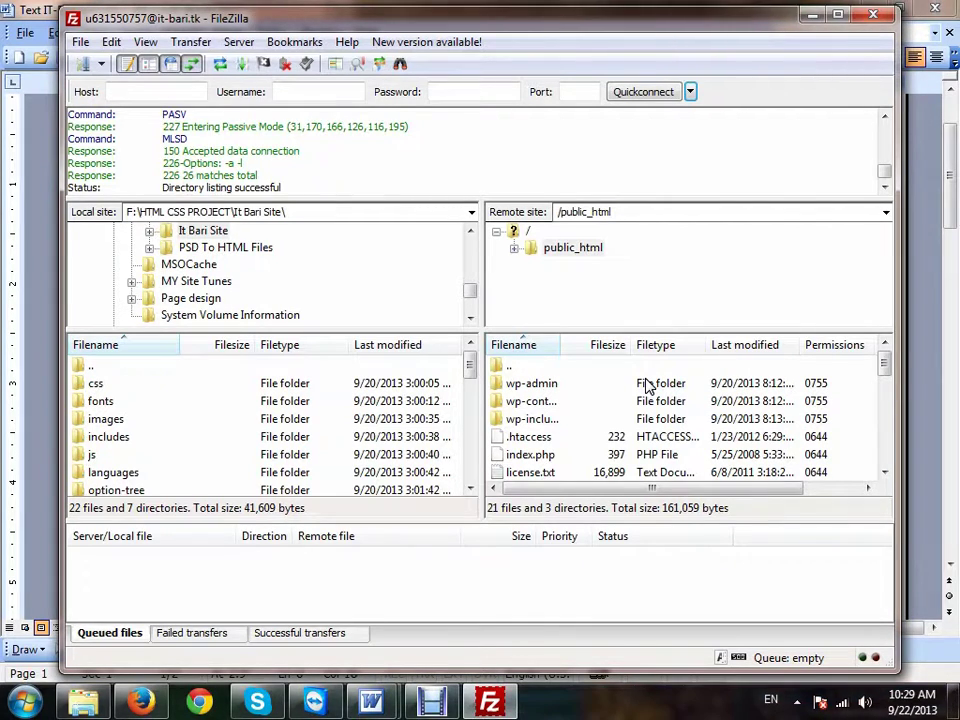
Open the remote folder wp-content/themes/twentyeleven and look through its files
double_click(516, 401)
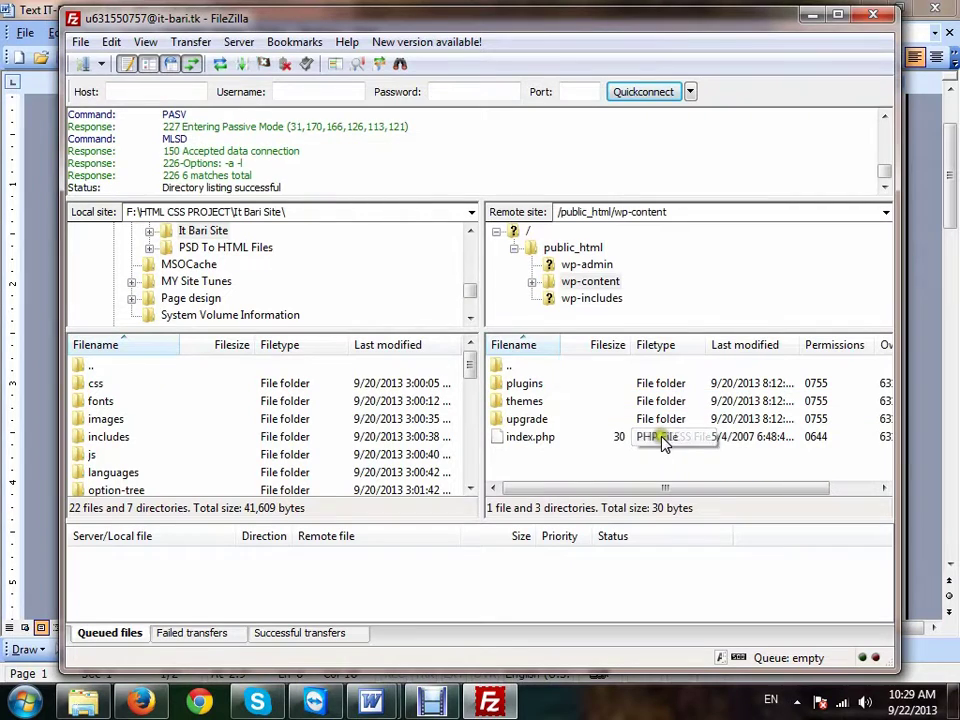
double_click(520, 403)
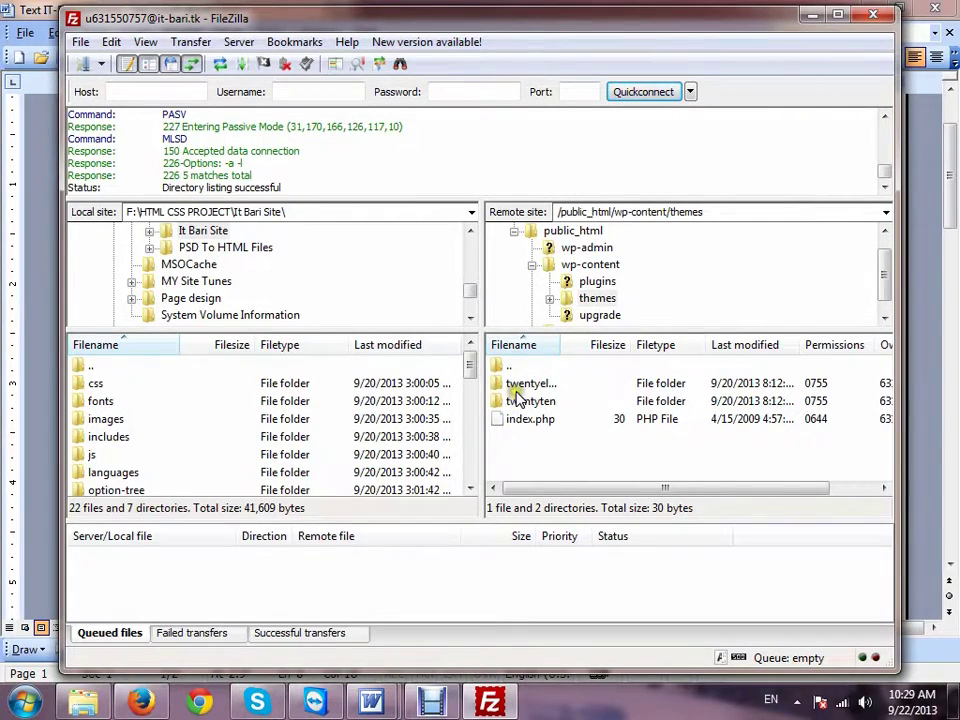
double_click(516, 386)
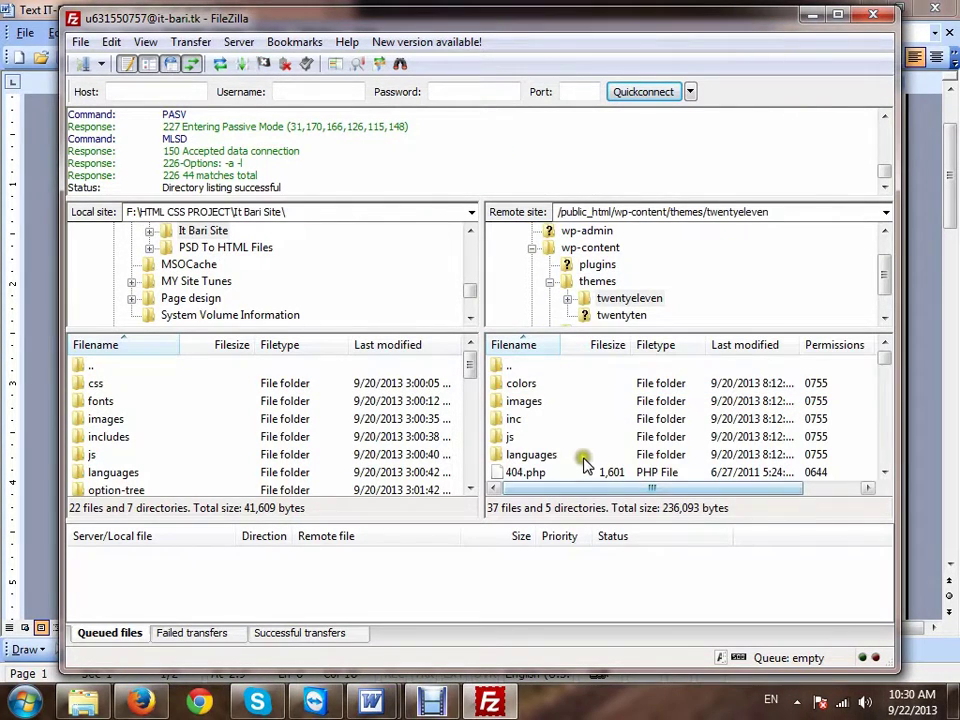
scroll(580, 458, down, 4)
scroll(585, 460, up, 4)
scroll(612, 455, down, 12)
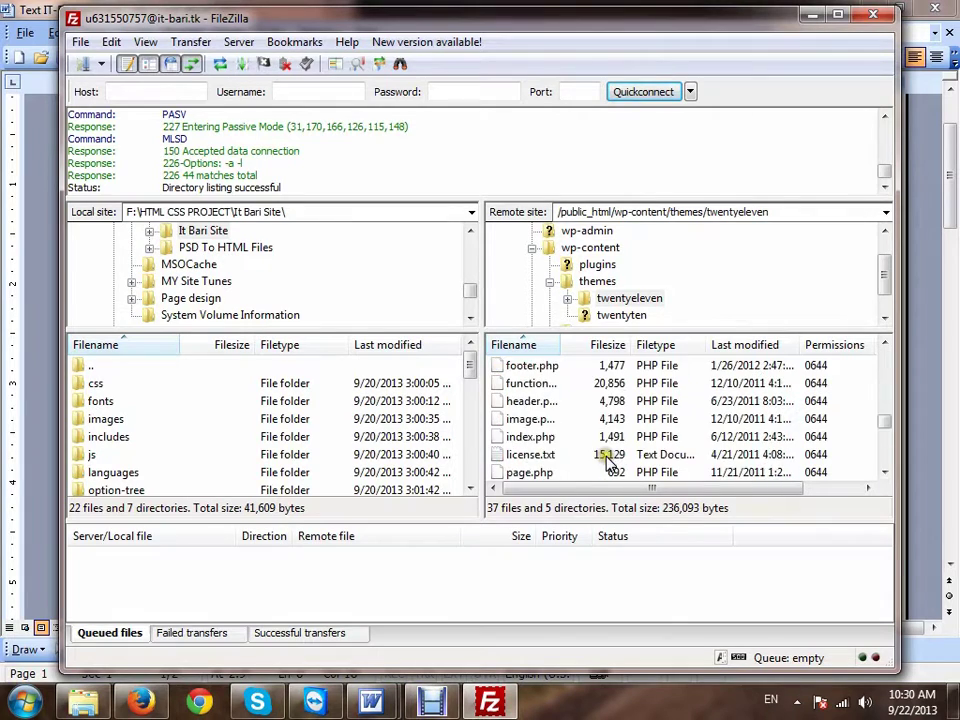
scroll(612, 458, up, 6)
scroll(606, 458, down, 6)
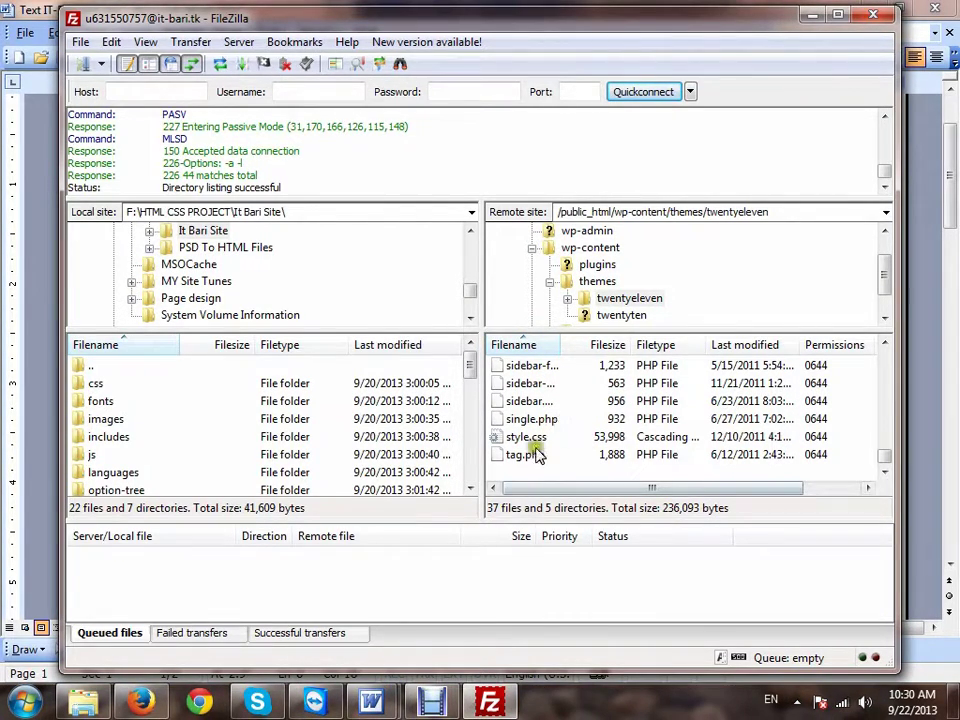
Switch to Windows Explorer and create a text document named robots.txt on Local Disk (G:)
click(84, 700)
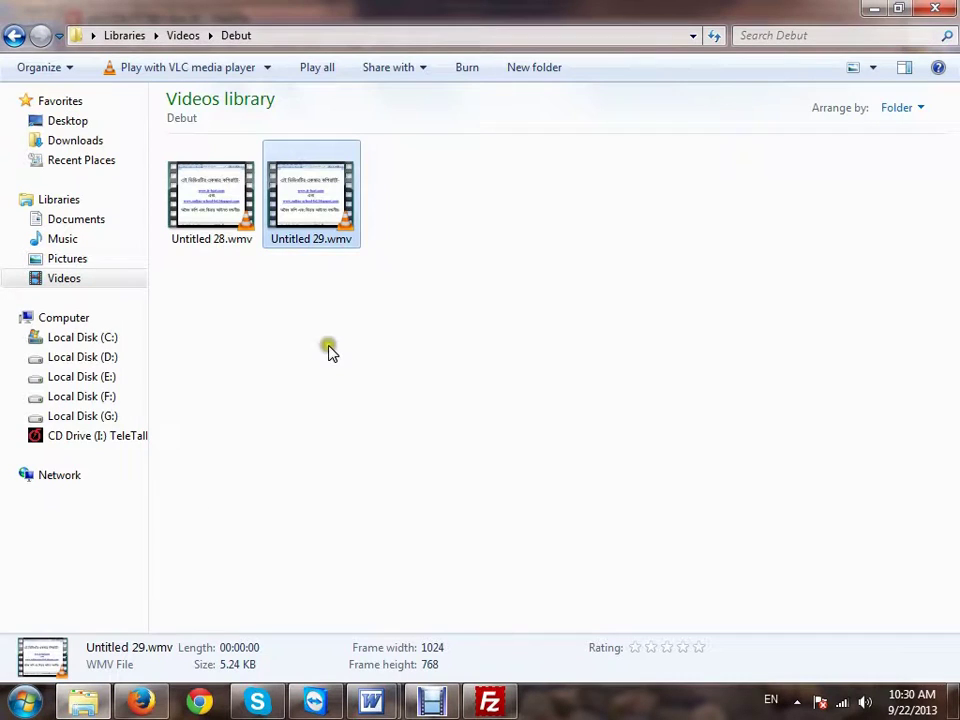
click(82, 414)
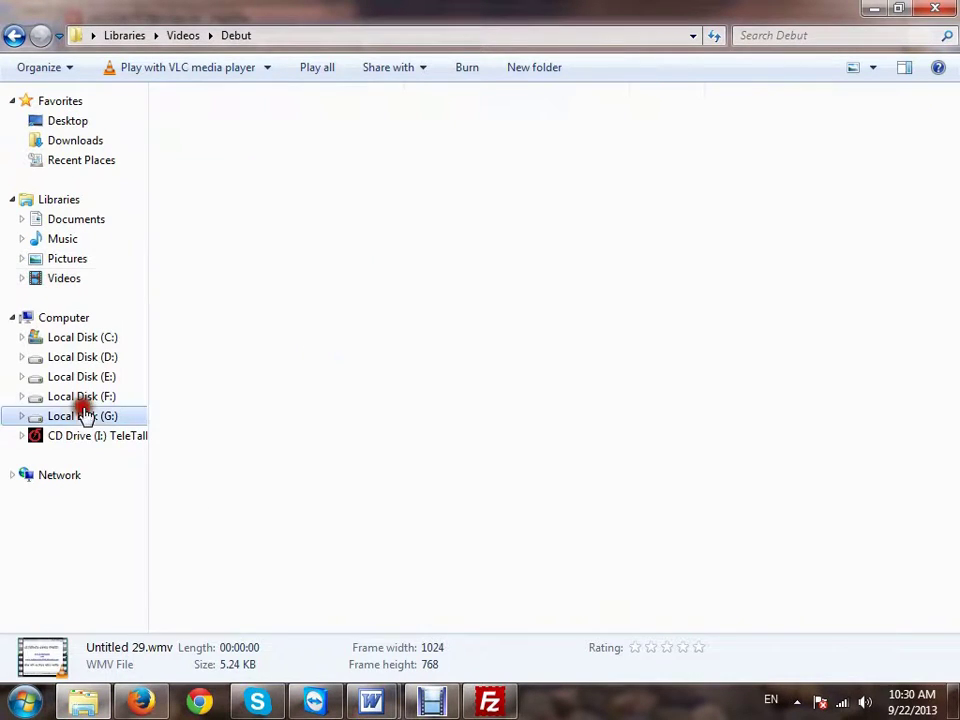
right_click(290, 502)
mouse_move(360, 463)
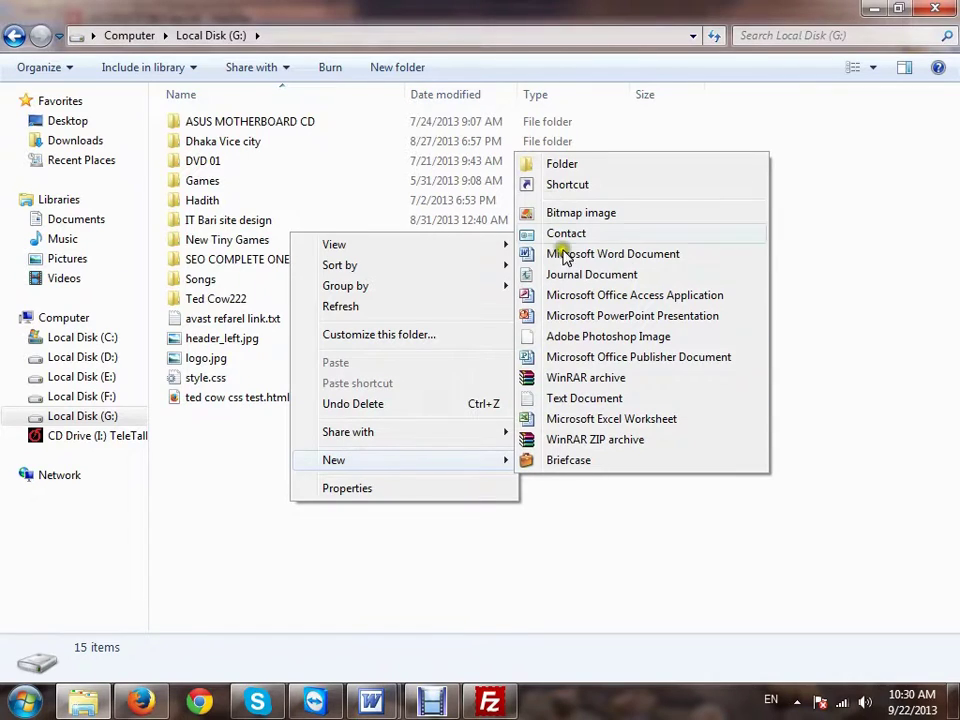
click(549, 399)
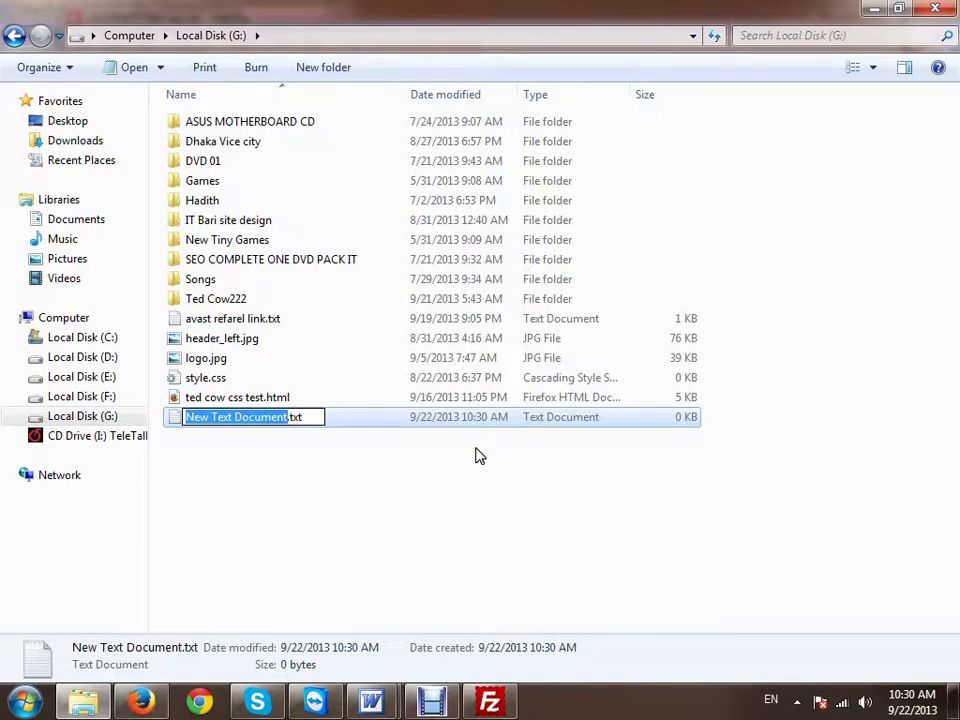
text(robots)
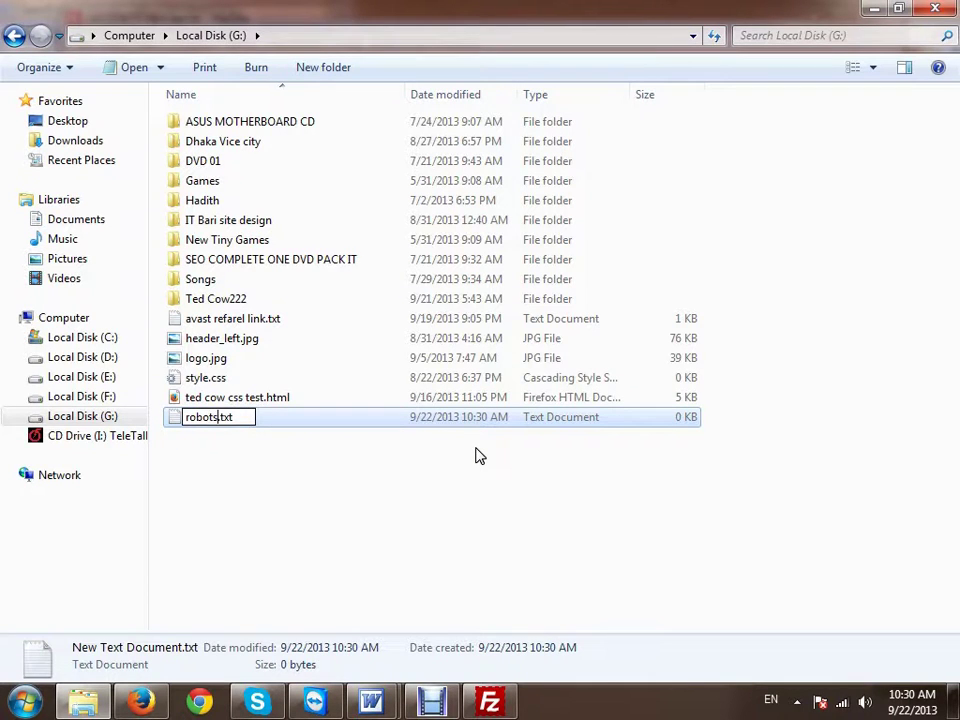
click(210, 417)
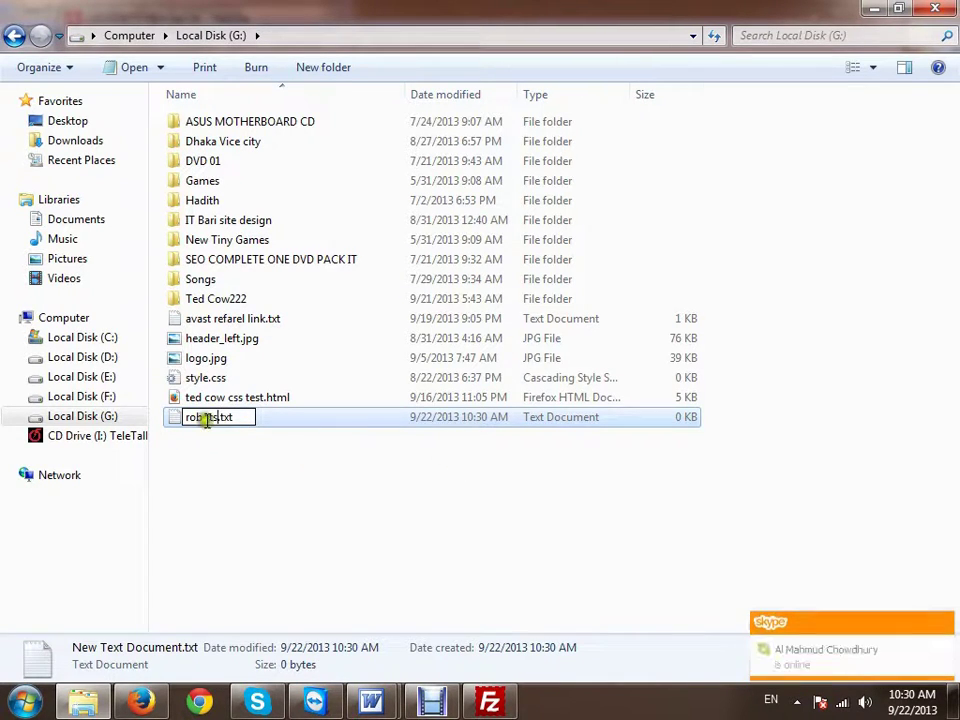
click(243, 420)
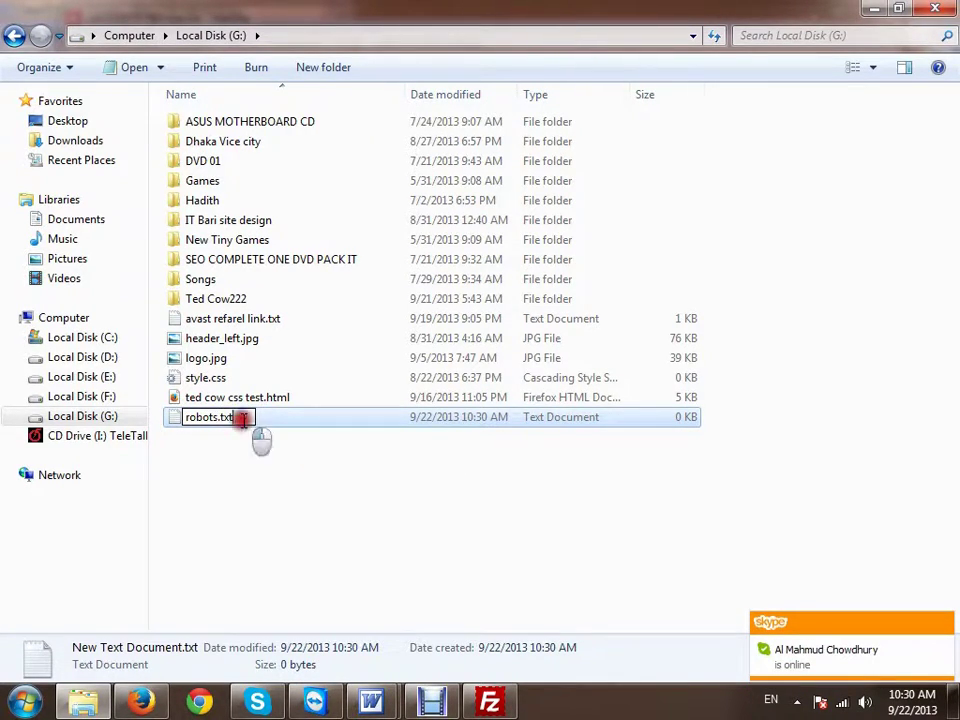
key(Return)
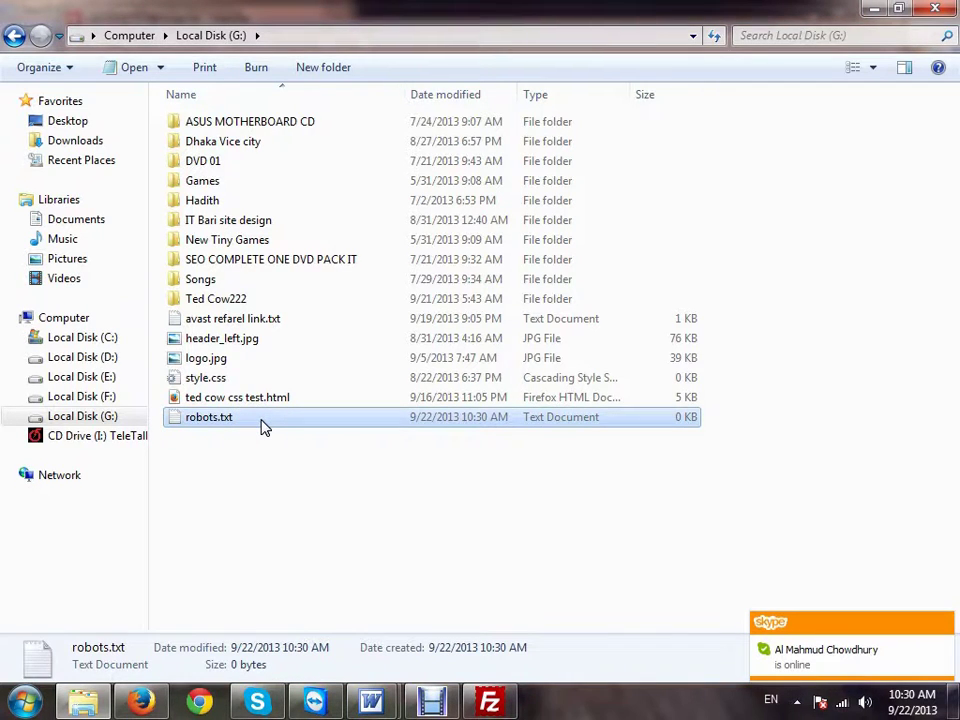
Open robots.txt in Notepad and paste in the User-agent: *, Disallow: /search and Disallow: /sdch lines copied from the Word document
double_click(261, 420)
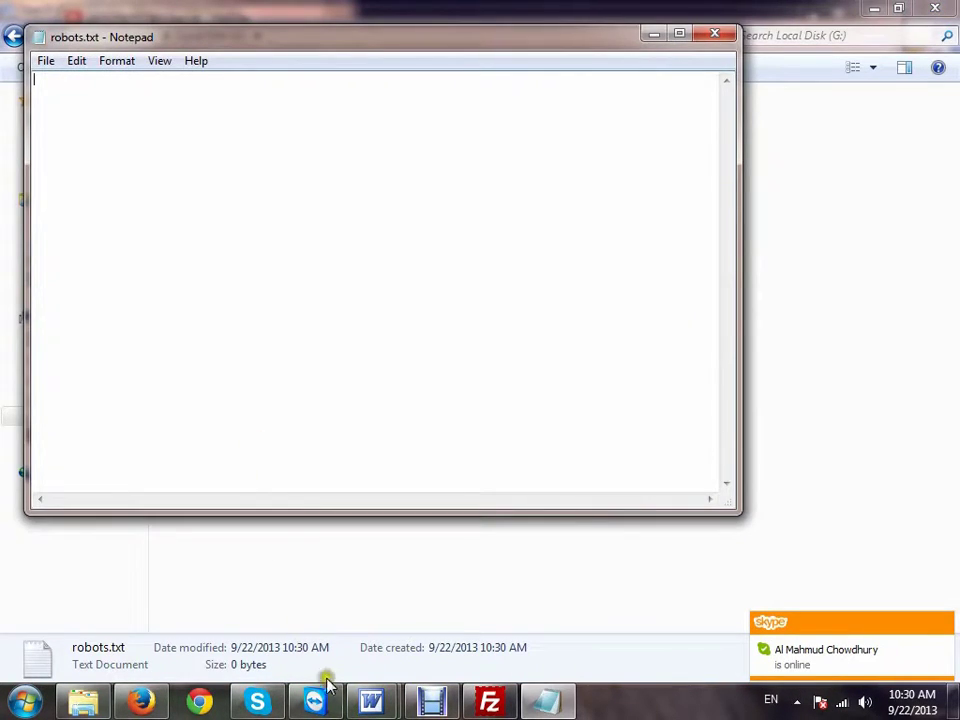
mouse_move(385, 705)
click(456, 568)
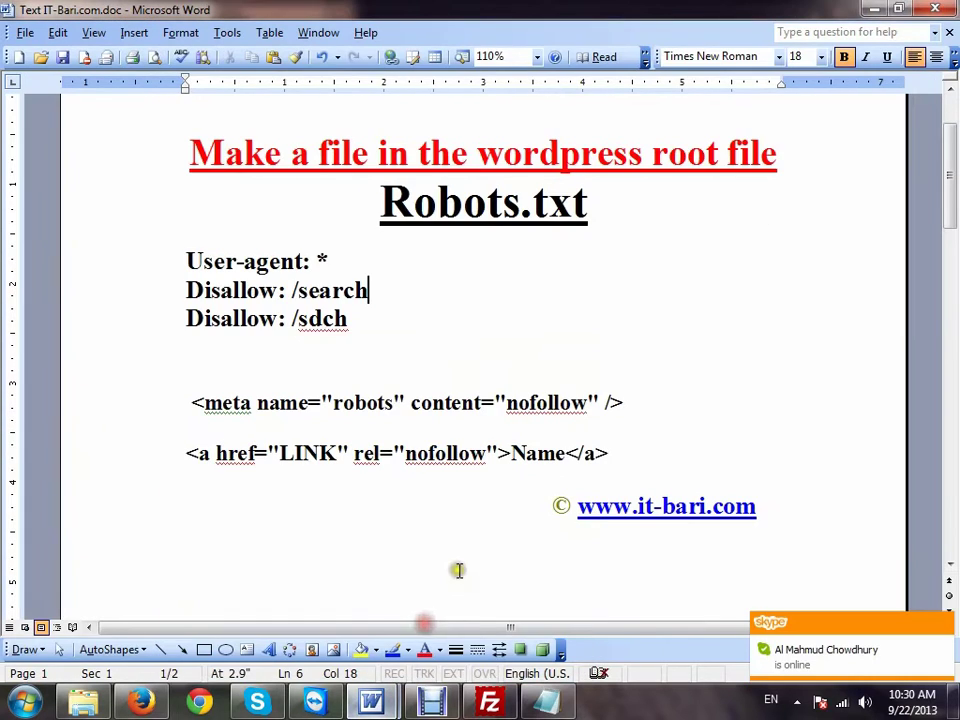
drag(355, 327, 187, 262)
key(ctrl+c)
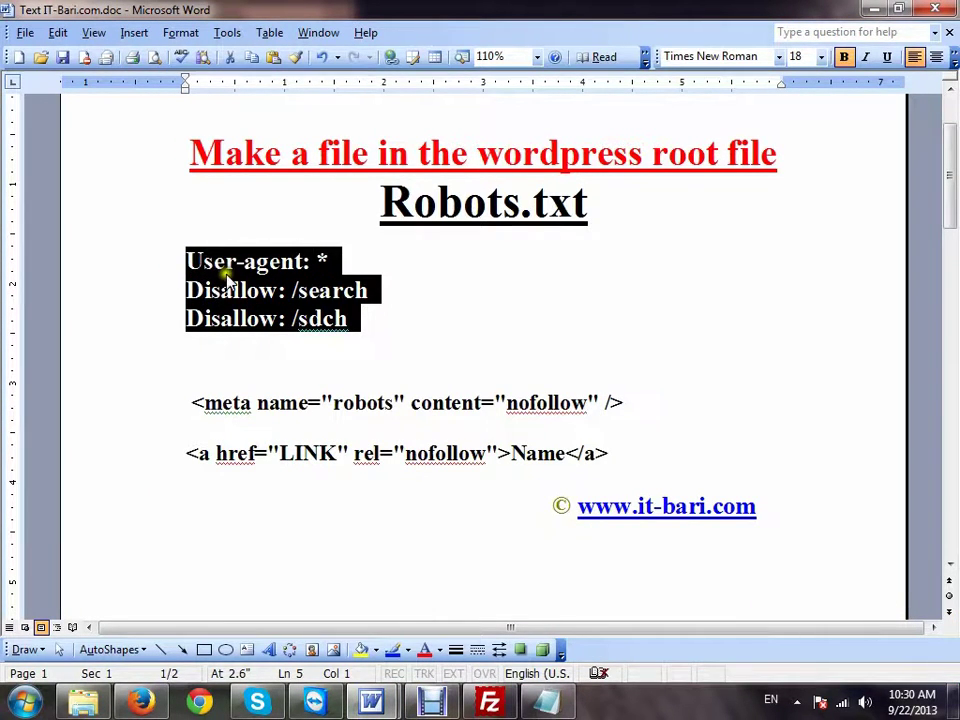
click(528, 706)
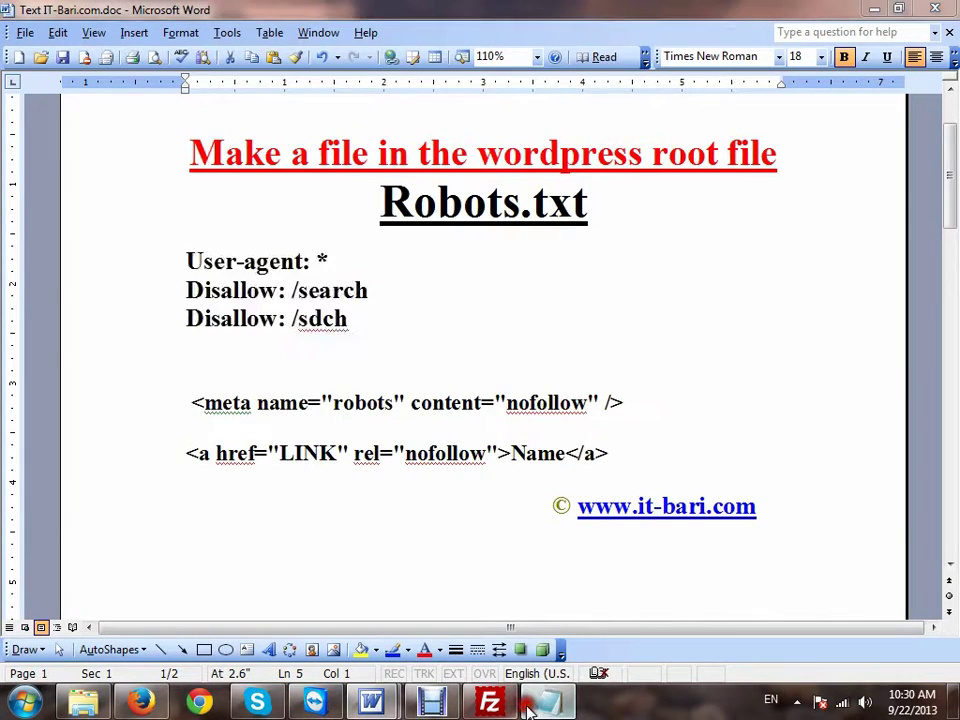
key(ctrl+v)
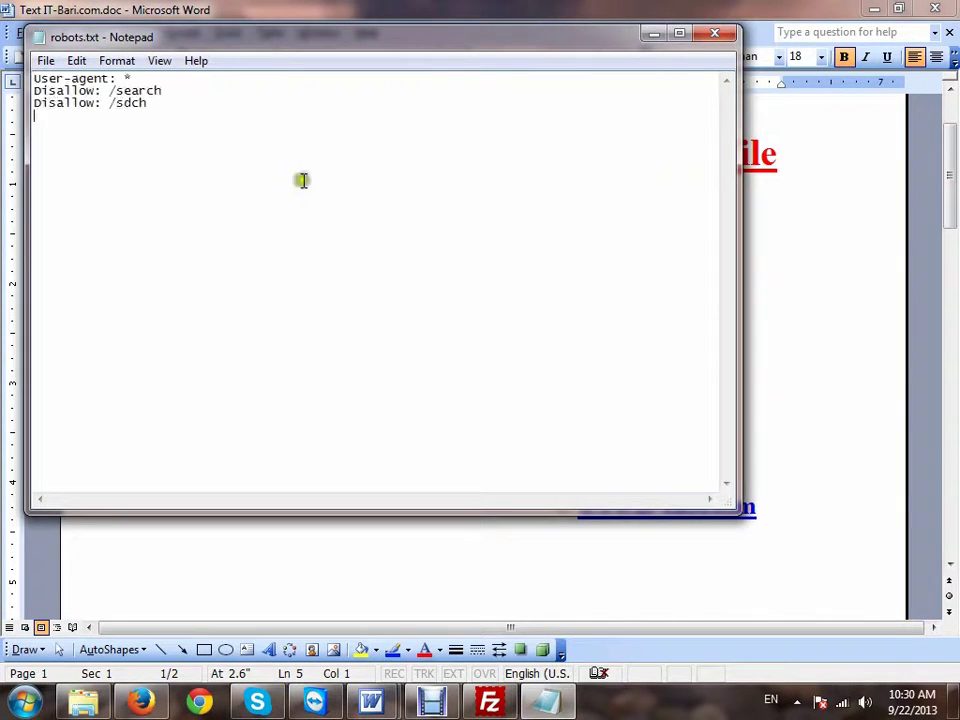
drag(280, 42, 407, 120)
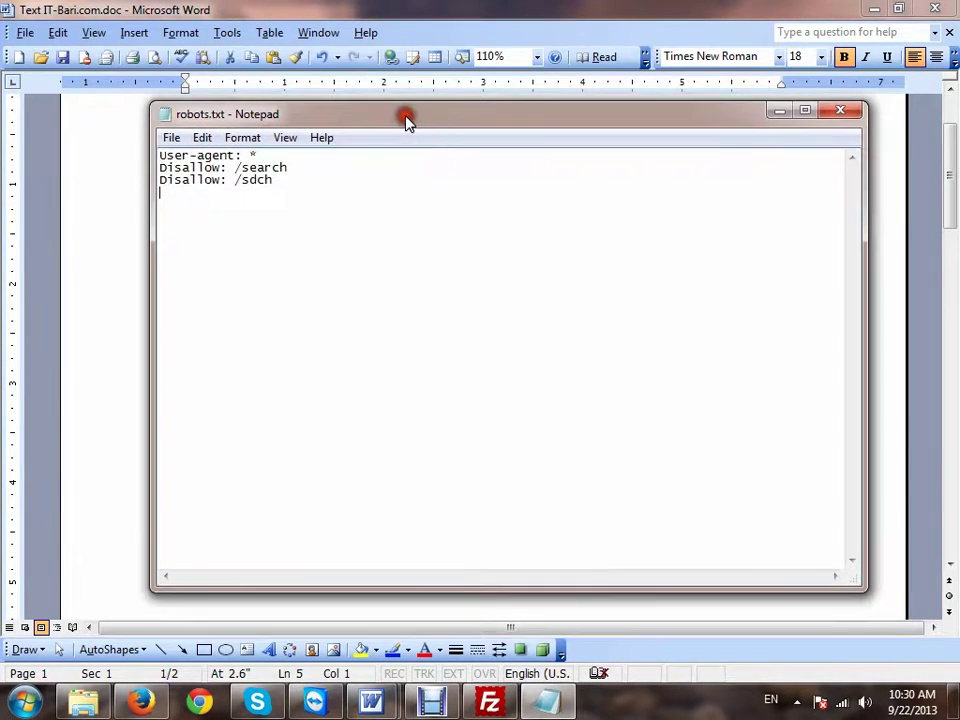
drag(279, 199, 163, 157)
click(311, 193)
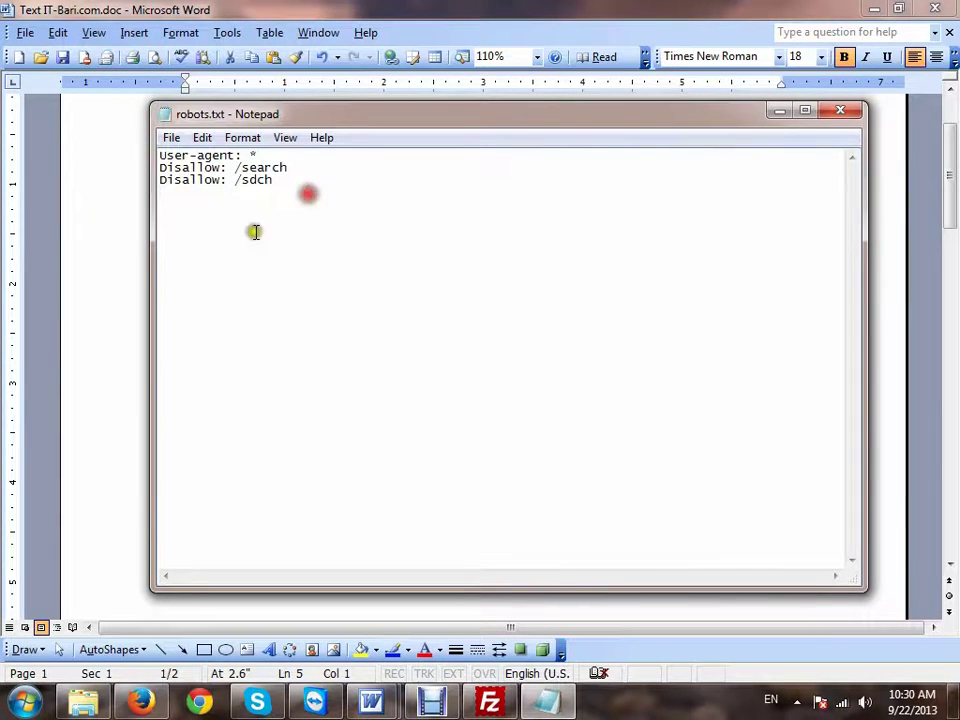
Switch to Firefox and look over the it-bari.tk home page and its latest post
right_click(141, 702)
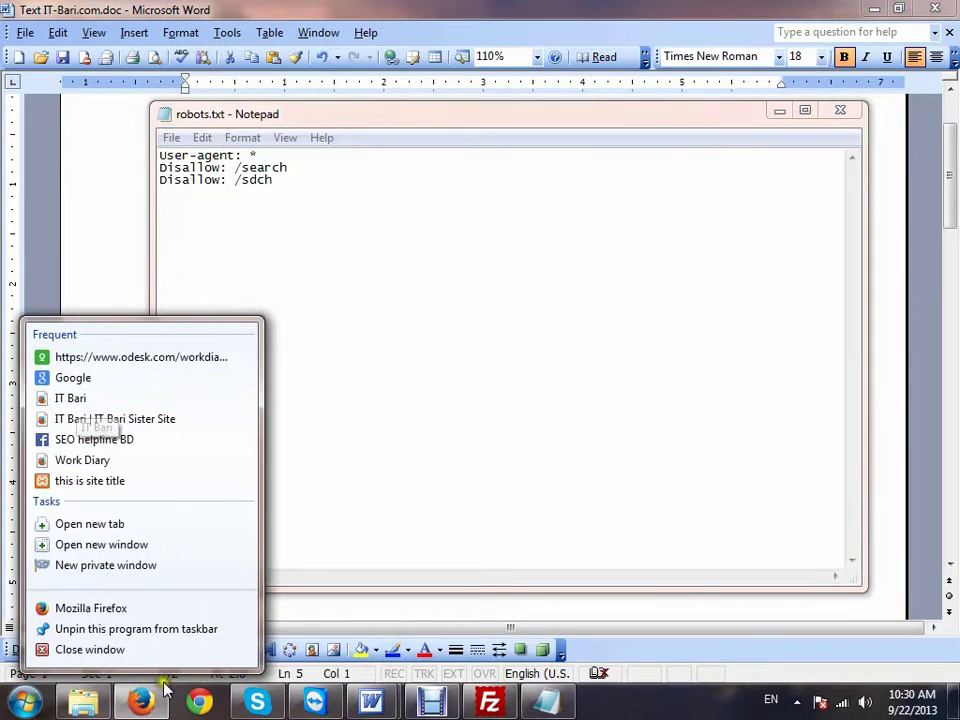
click(133, 705)
click(135, 702)
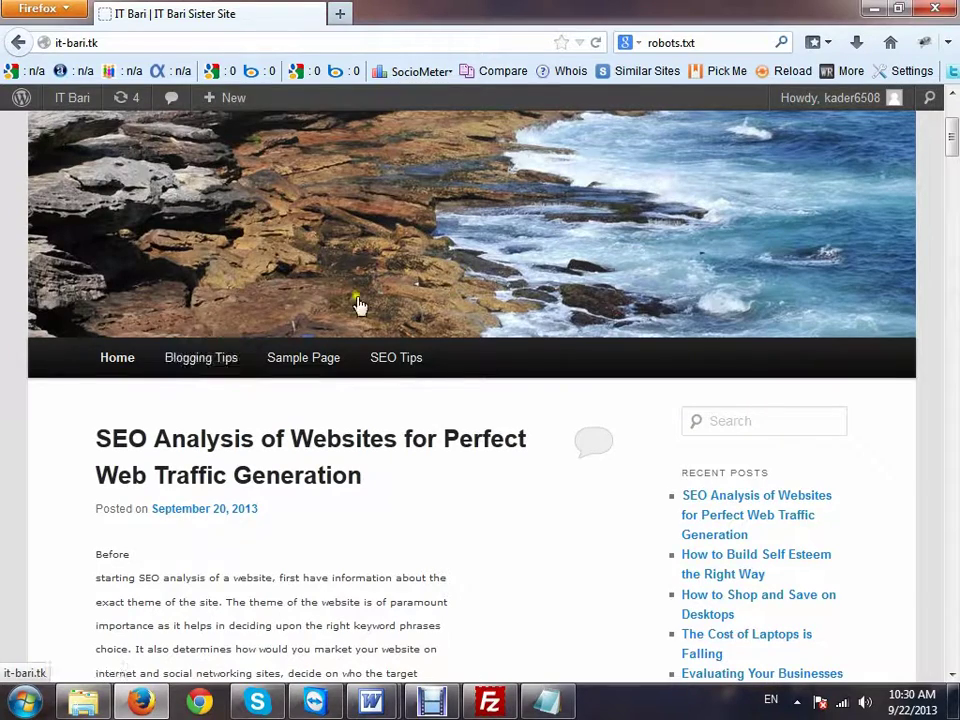
scroll(446, 476, down, 4)
scroll(454, 469, up, 5)
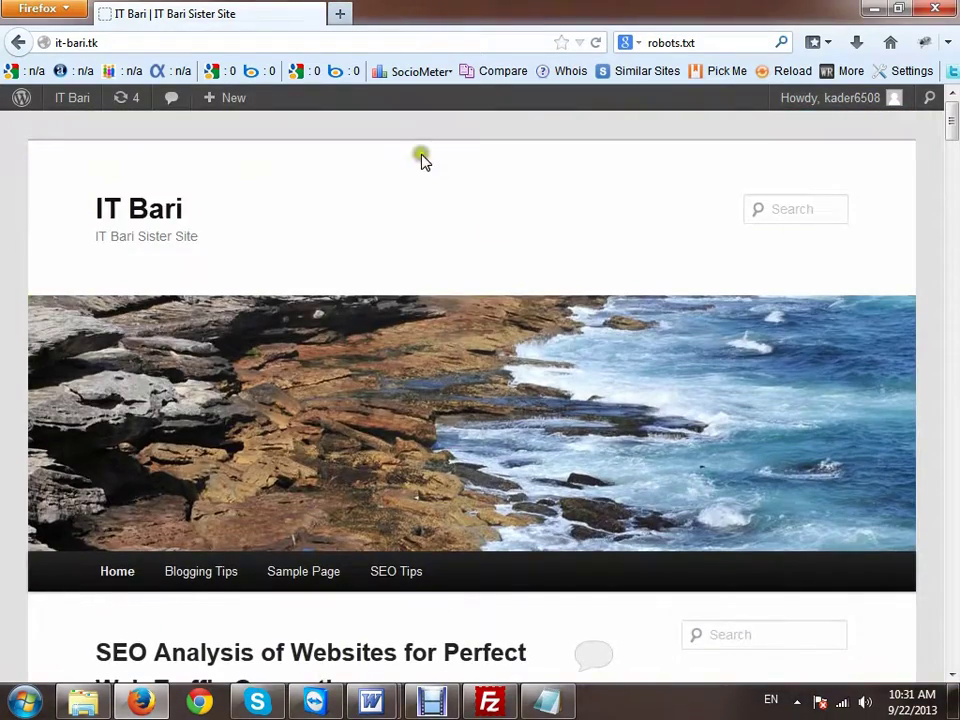
scroll(364, 534, down, 4)
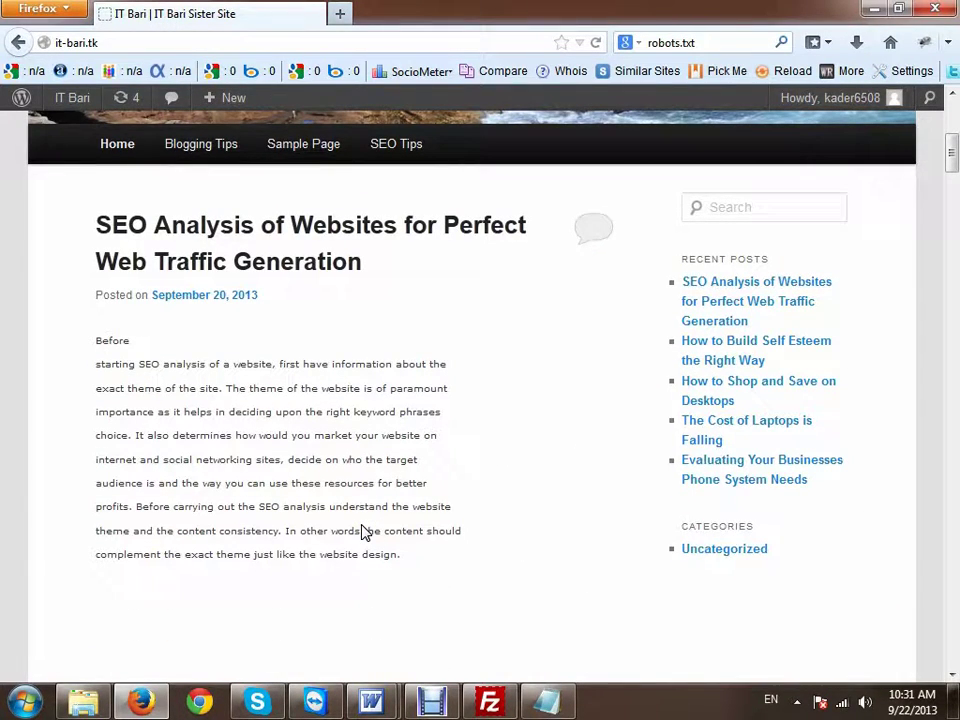
Open the site's Blogging Tips page and copy the blogging-tips part of its web address
scroll(360, 505, up, 4)
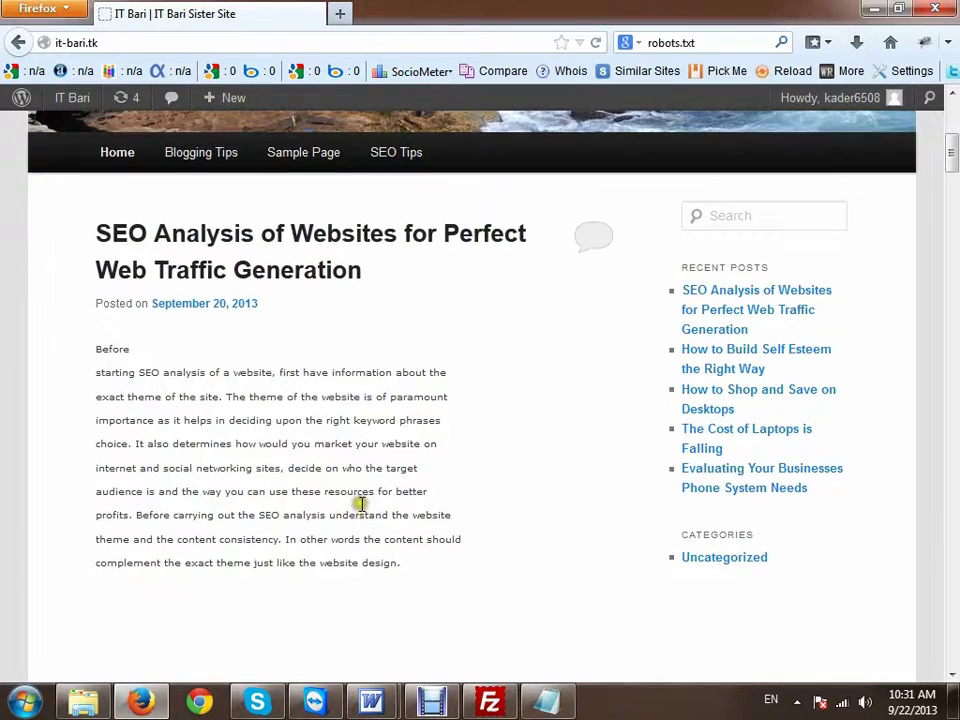
click(60, 42)
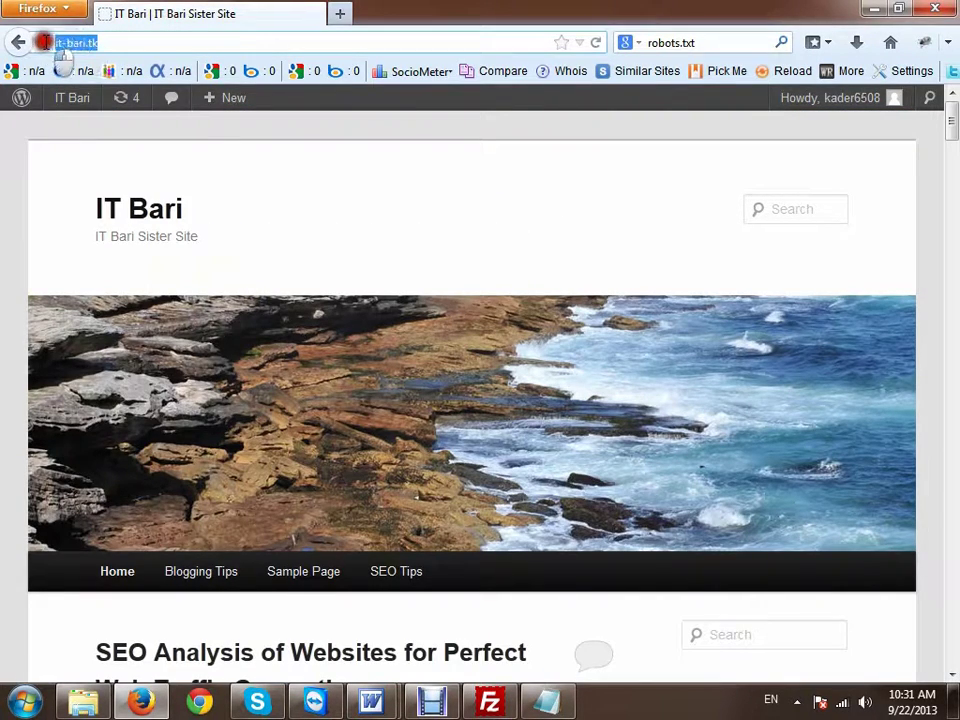
scroll(270, 250, down, 3)
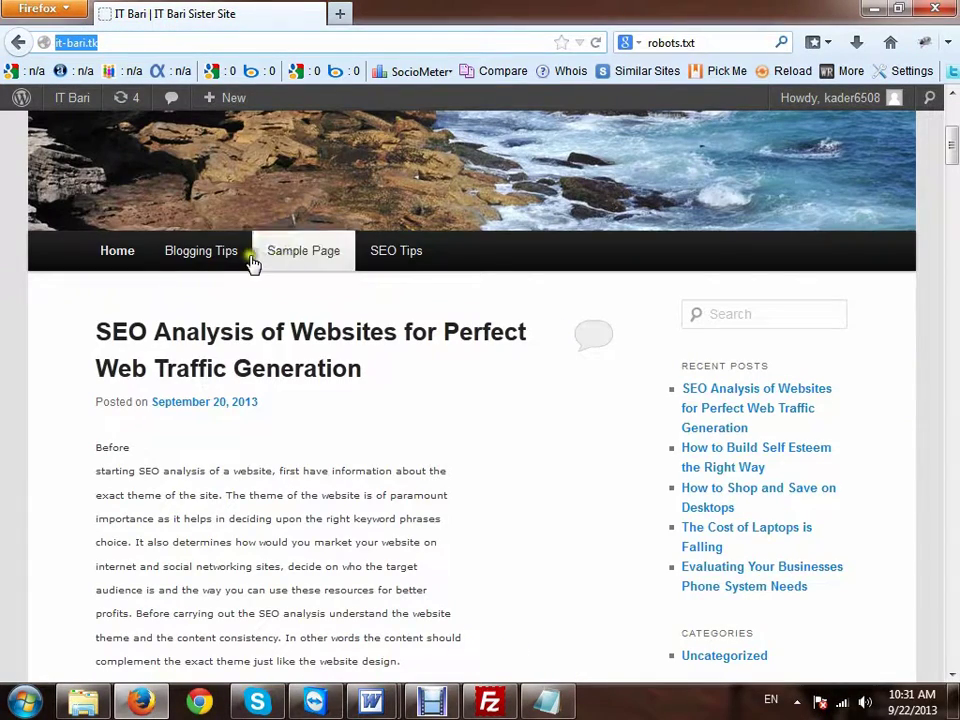
click(206, 257)
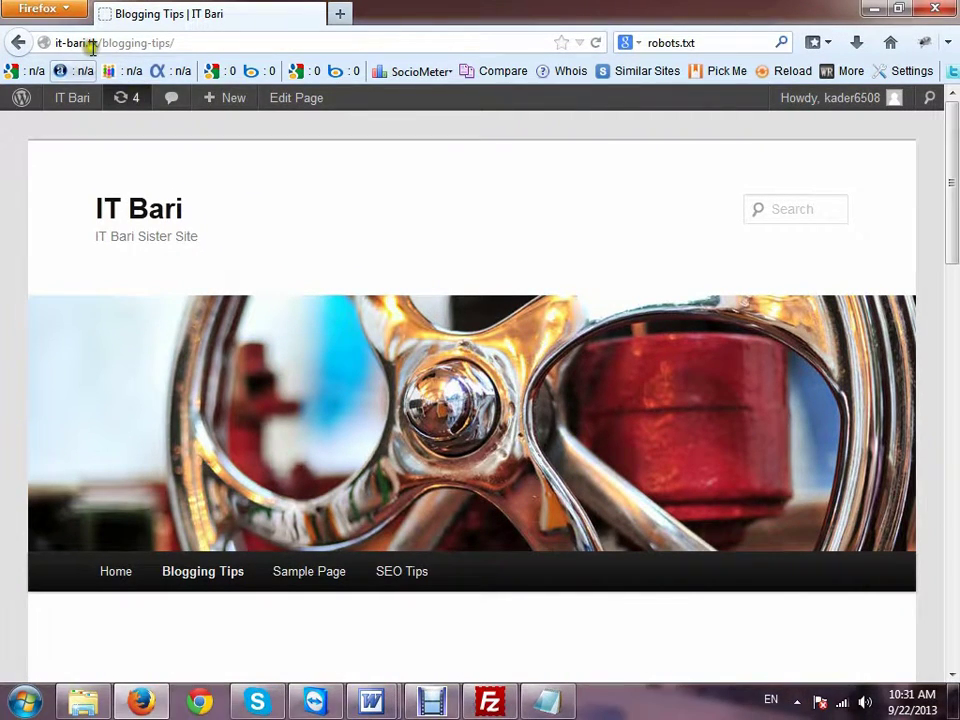
drag(100, 44, 48, 42)
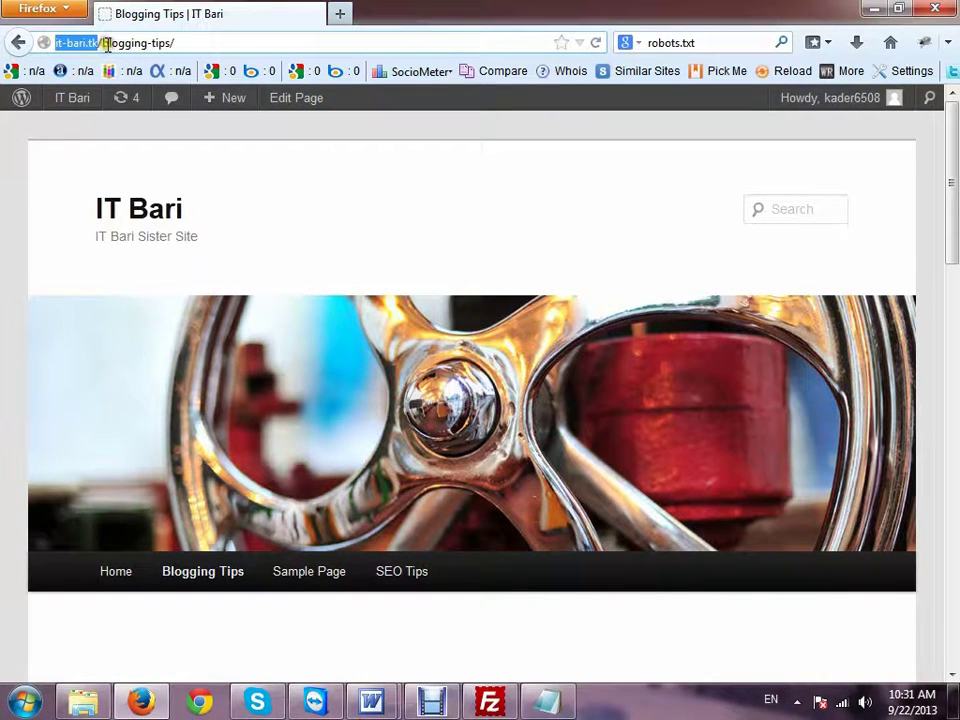
drag(101, 44, 172, 42)
key(ctrl+c)
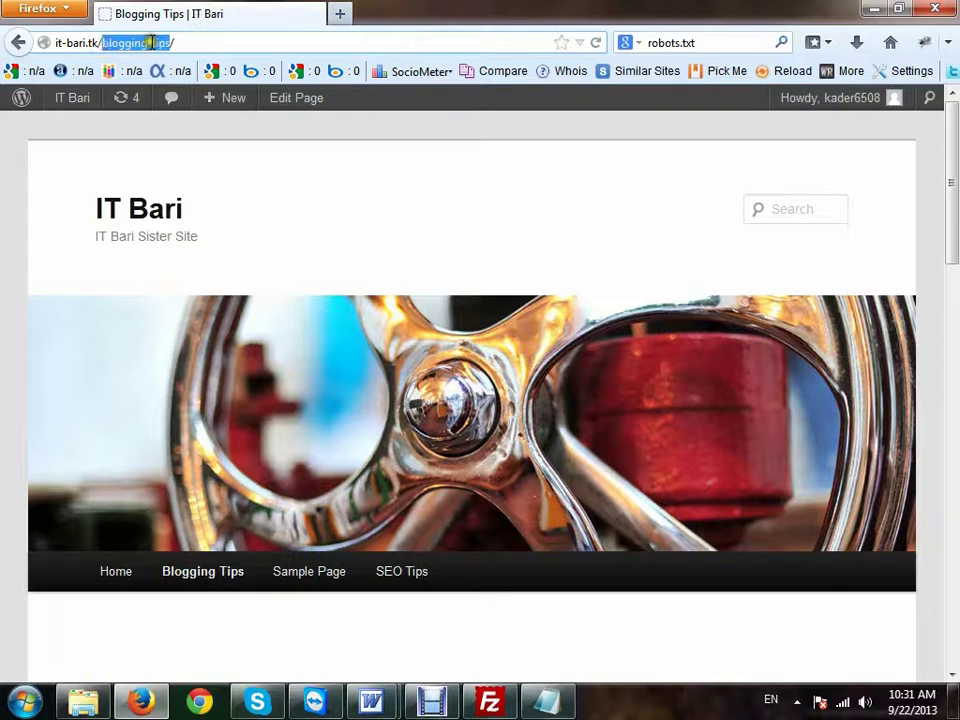
Switch to robots.txt in Notepad and replace search in the first Disallow rule with the copied blogging-tips
click(550, 703)
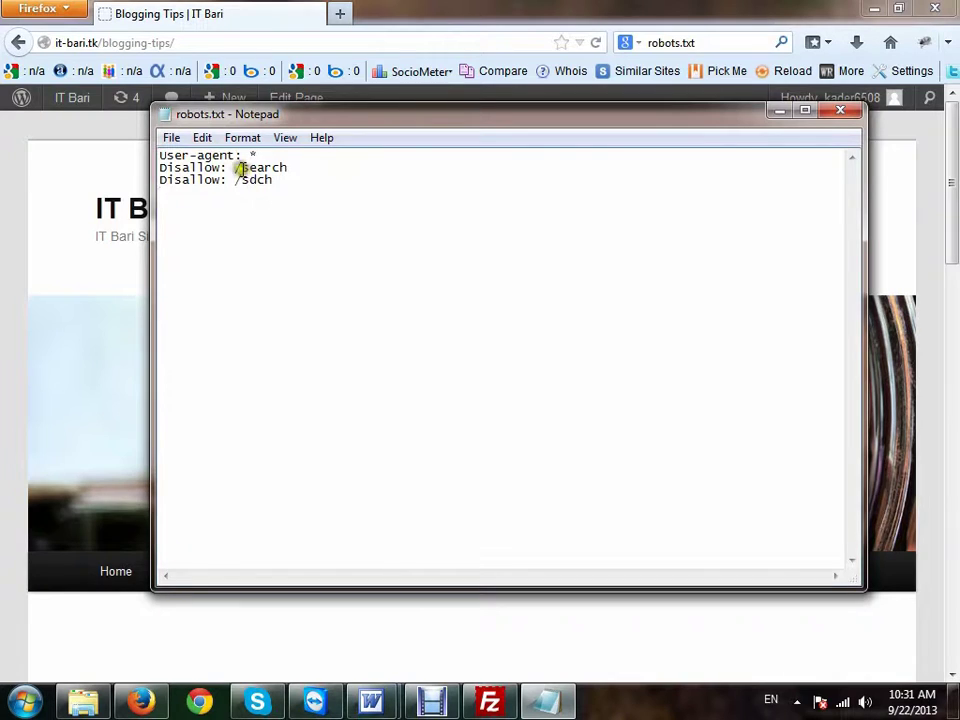
drag(240, 168, 338, 171)
key(ctrl+v)
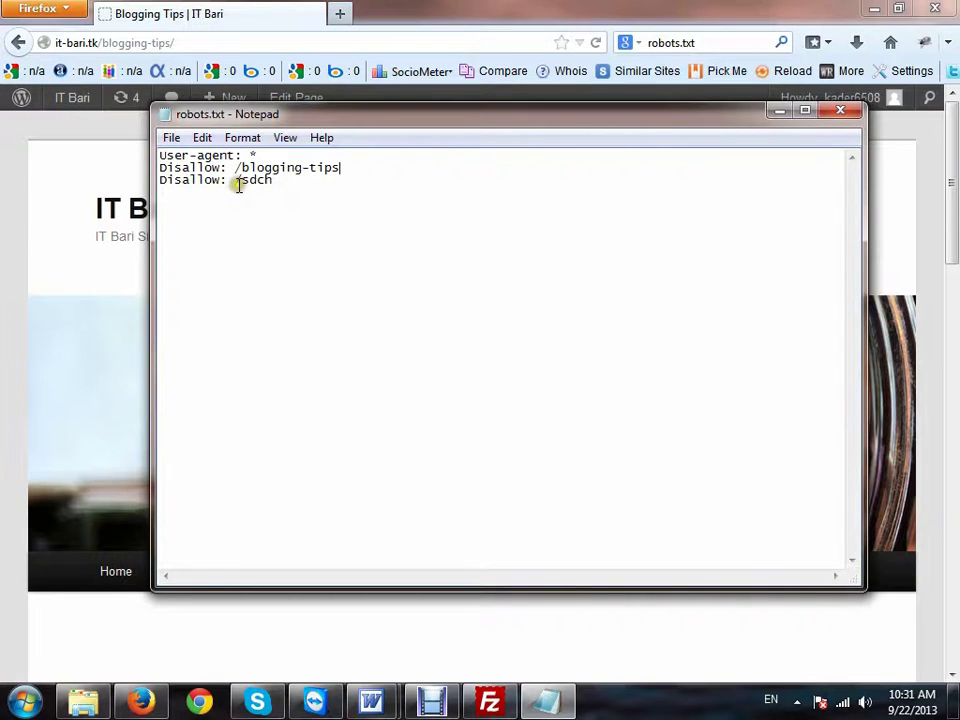
Replace sdch in the second Disallow rule with seo-tips copied from the SEO Tips page's address in Firefox, and start a third Disallow line
drag(240, 180, 282, 182)
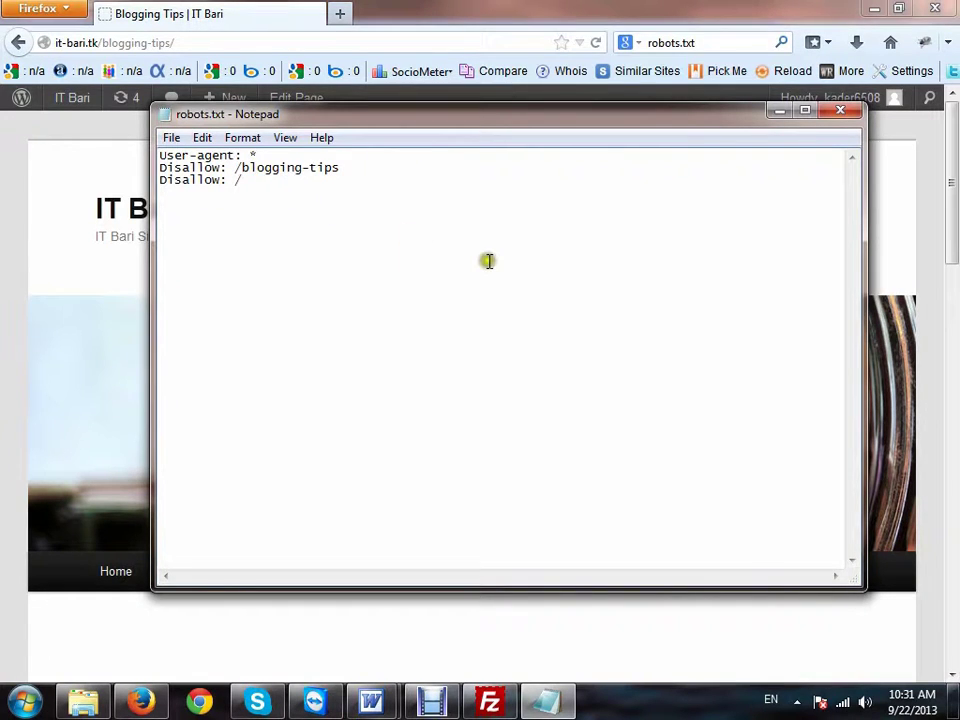
click(491, 10)
scroll(315, 527, down, 2)
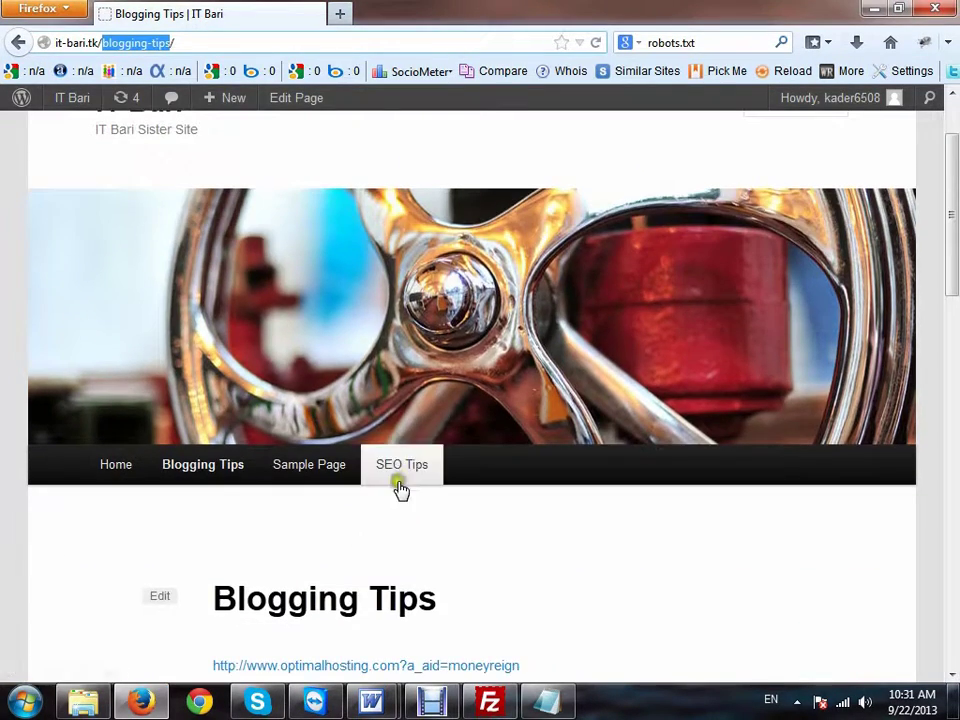
click(404, 480)
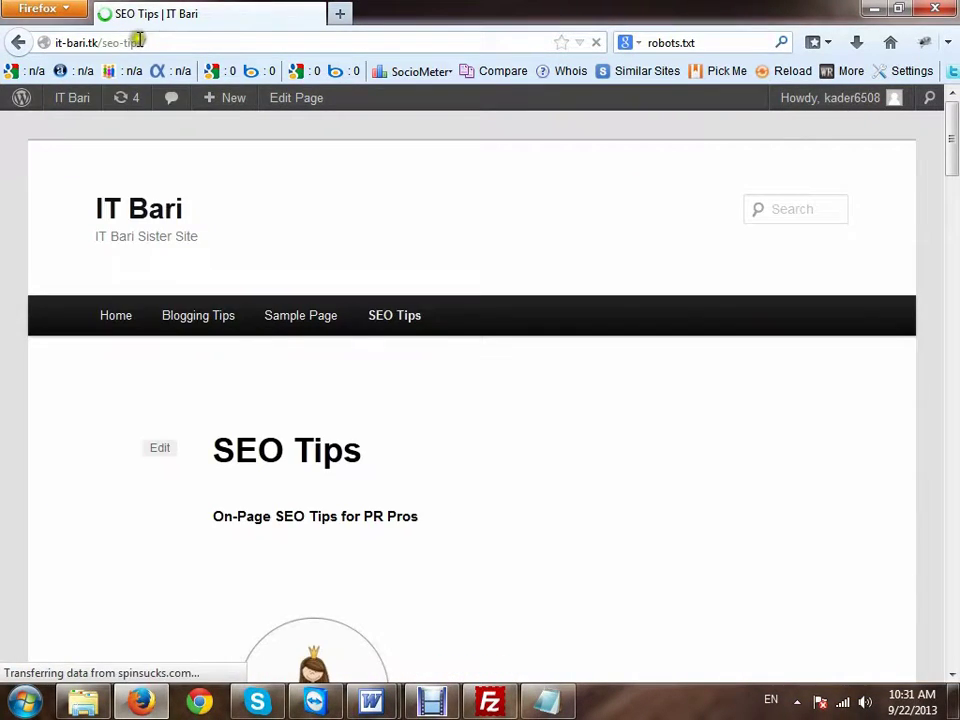
drag(101, 43, 141, 43)
key(ctrl+c)
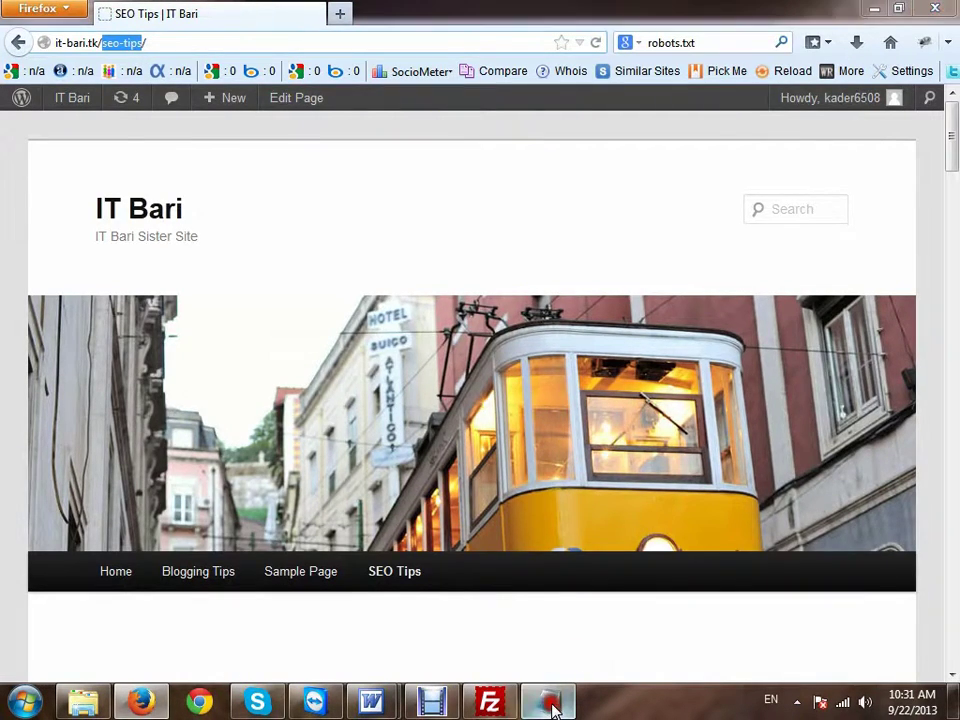
click(549, 700)
key(ctrl+v)
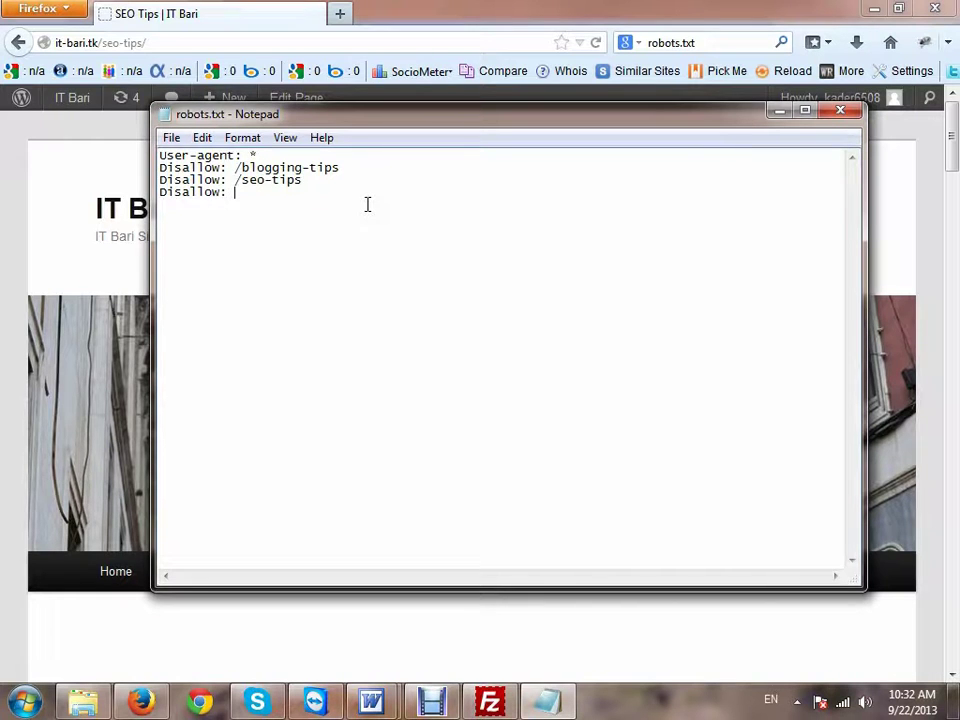
Return to Firefox, go to the IT Bari home page and open the post How to Build Self Esteem the Right Way
click(365, 25)
scroll(441, 510, down, 8)
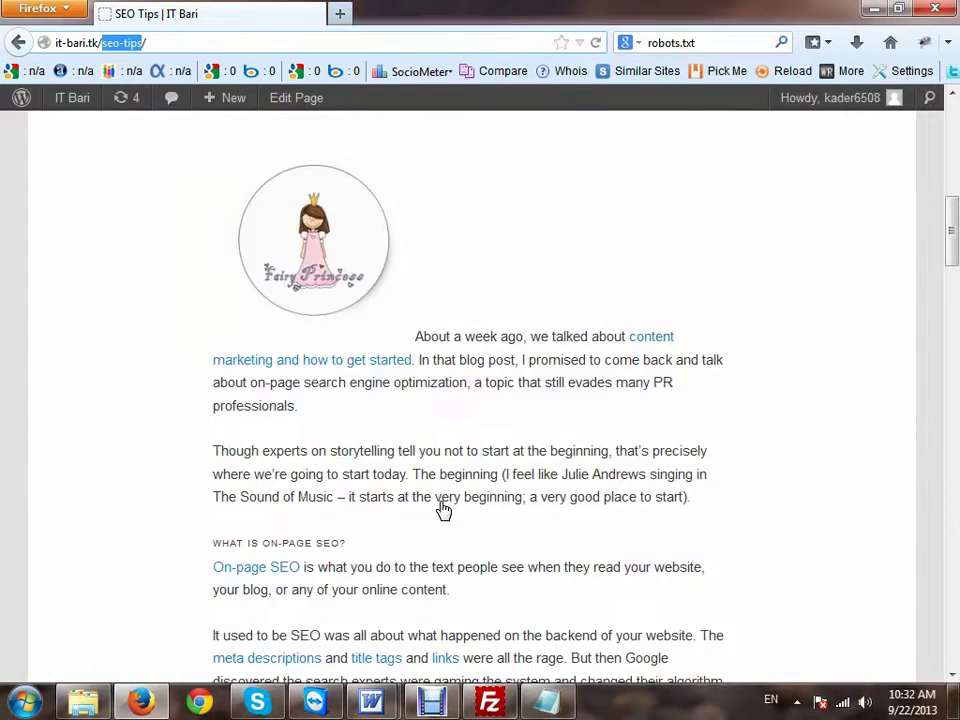
scroll(441, 510, up, 7)
scroll(356, 476, down, 4)
scroll(122, 504, up, 5)
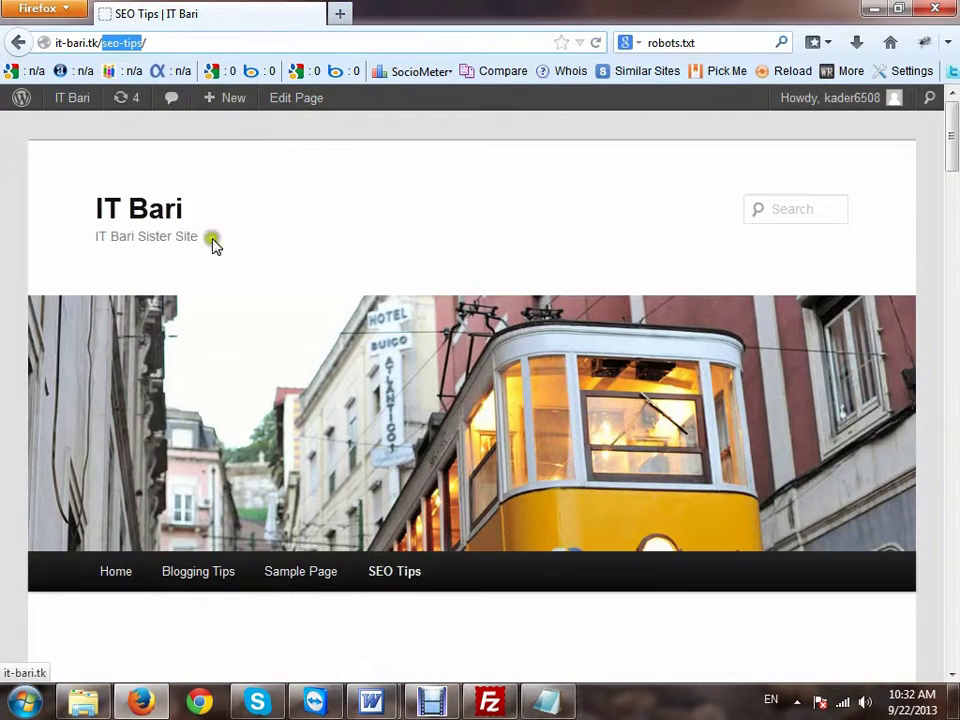
click(125, 206)
scroll(240, 378, down, 4)
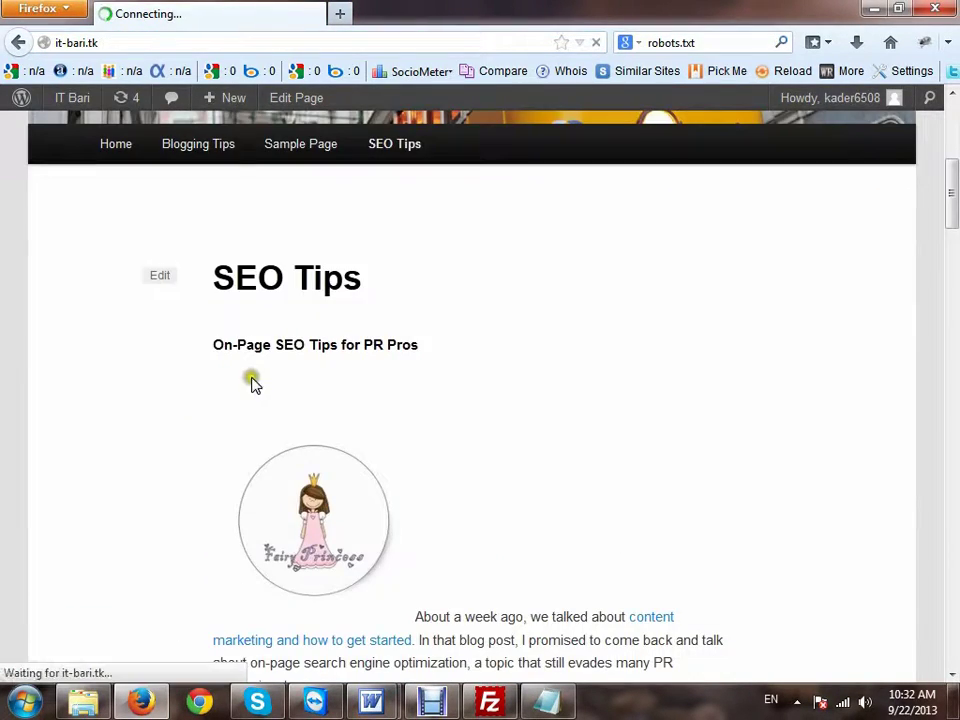
scroll(261, 358, down, 5)
scroll(263, 366, down, 4)
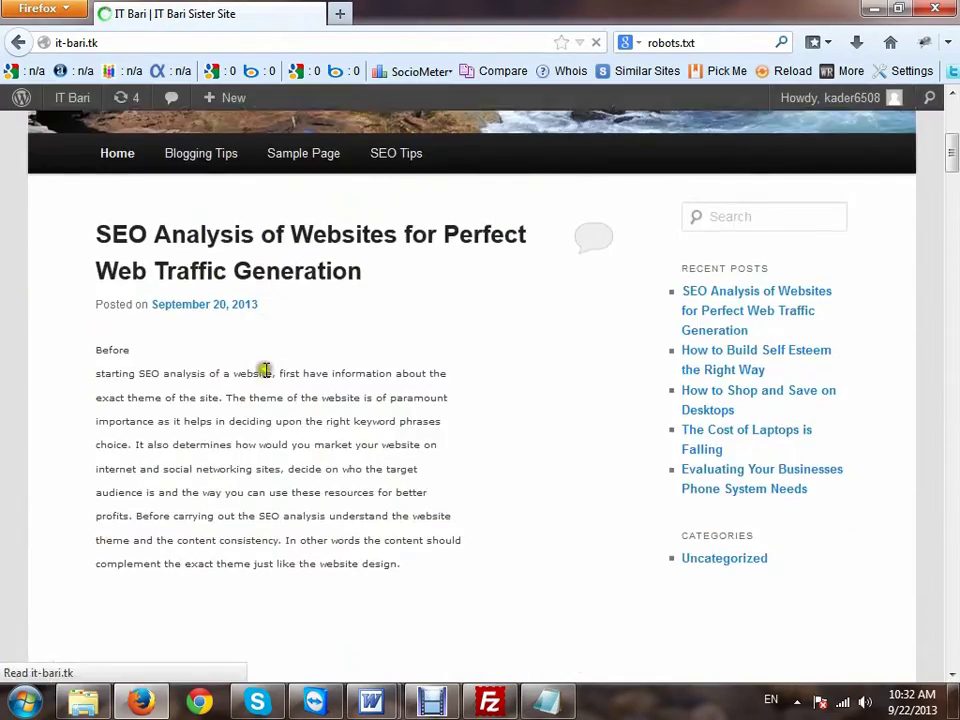
scroll(263, 370, down, 15)
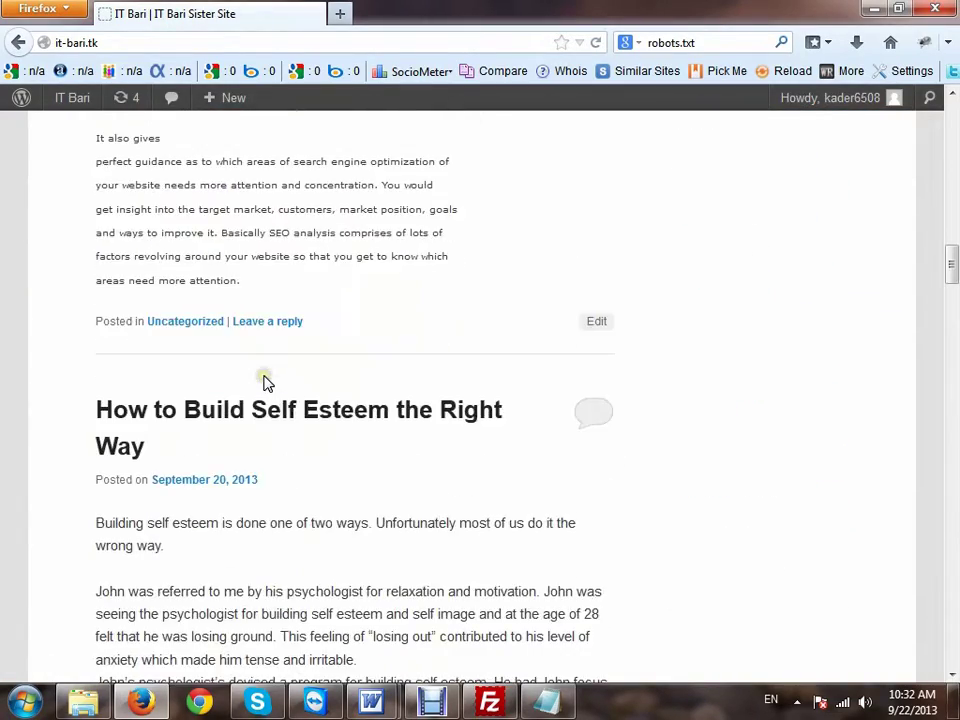
scroll(264, 378, down, 3)
scroll(200, 366, up, 3)
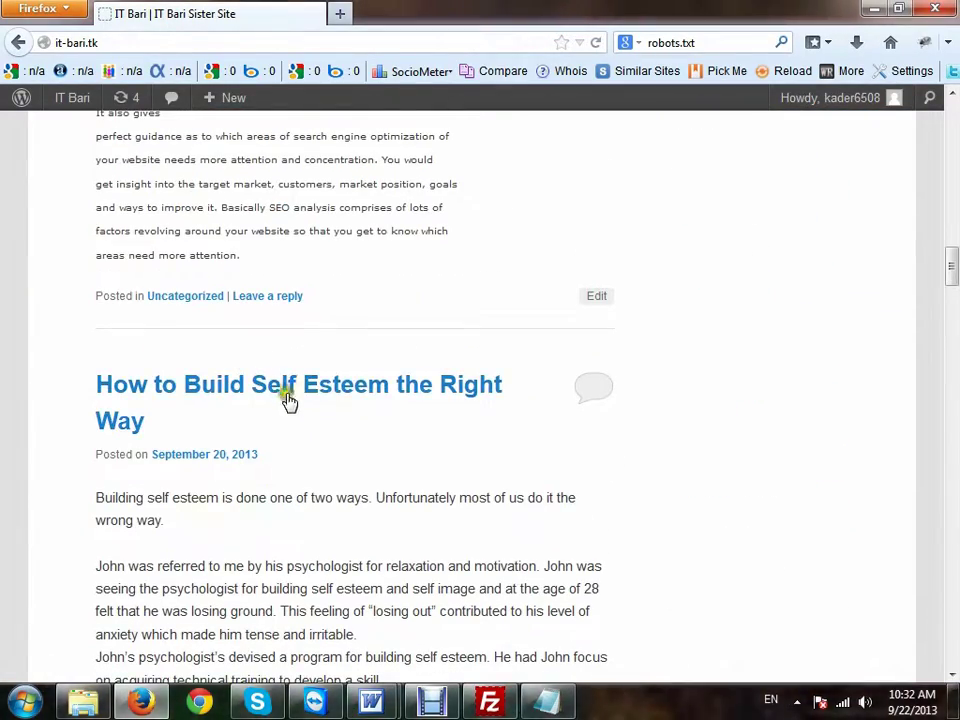
click(160, 396)
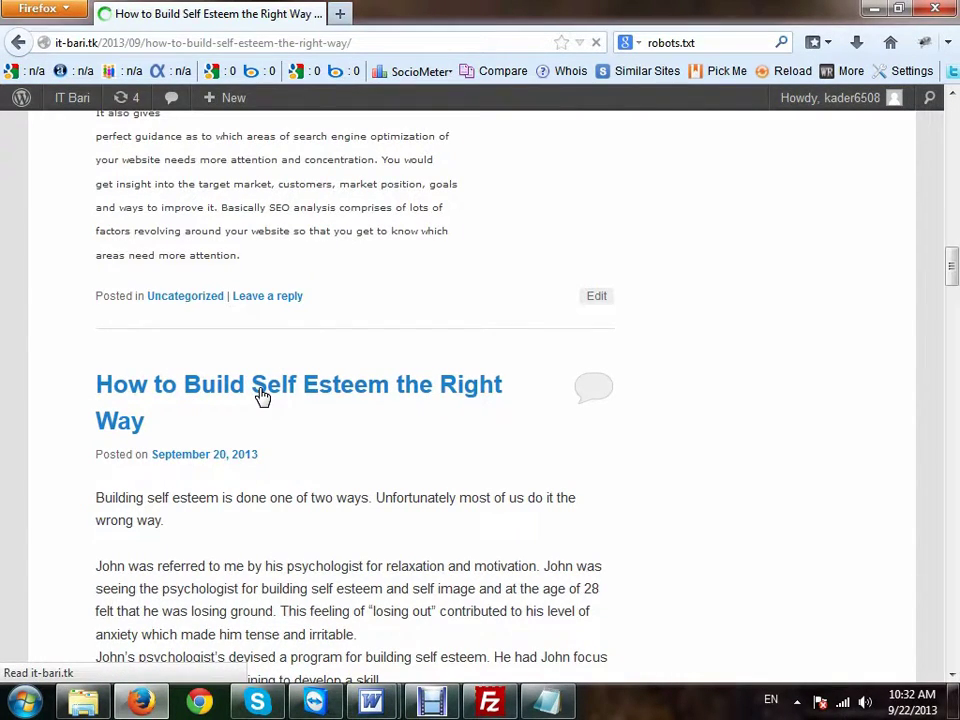
Copy the post's path from its web address and complete the third rule in Notepad as /2013/09/how-to-build-self-esteem-the-right-way
scroll(191, 151, down, 2)
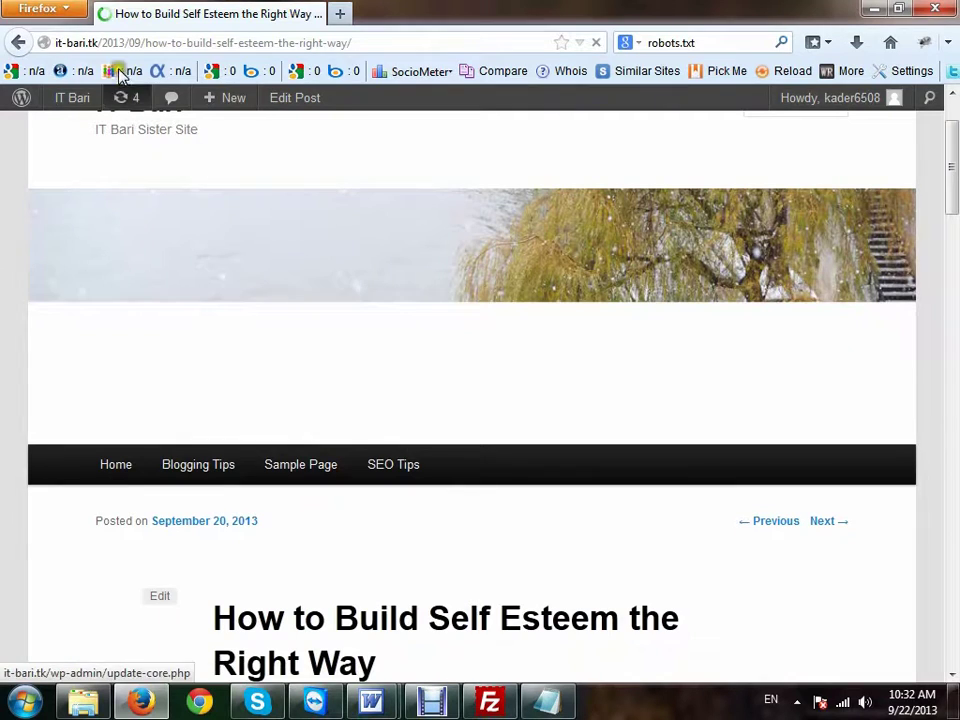
drag(68, 43, 40, 42)
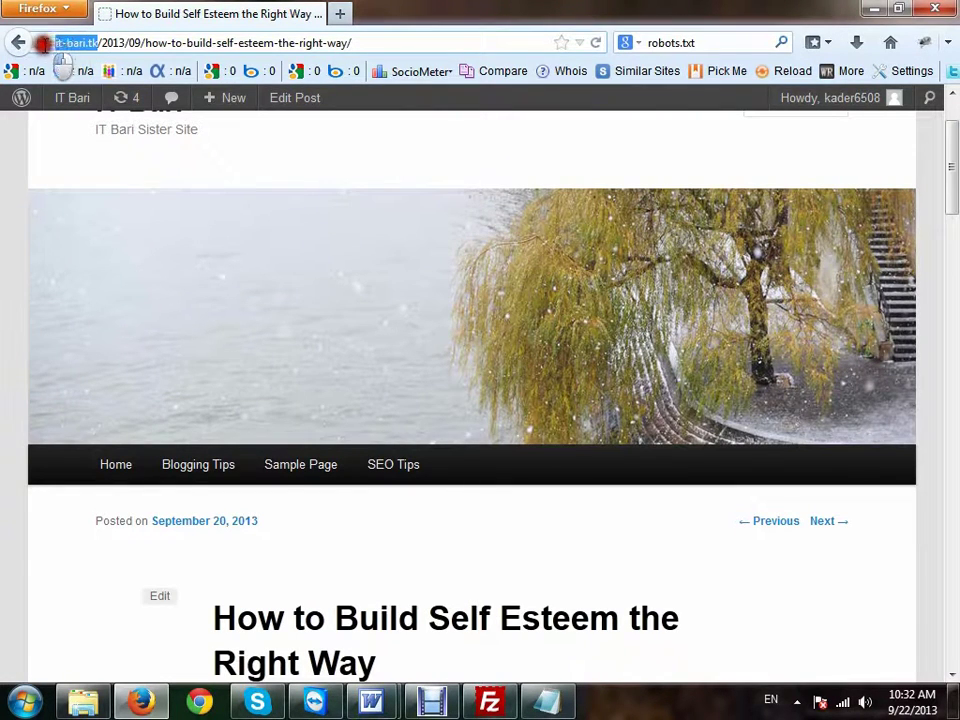
click(102, 44)
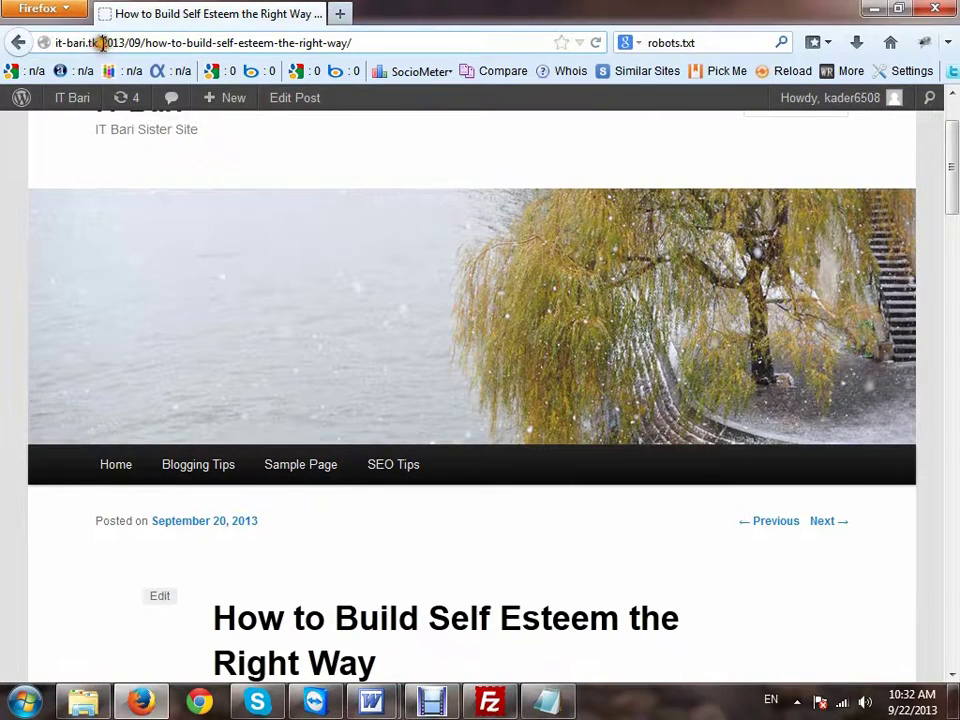
drag(107, 43, 376, 50)
key(ctrl+c)
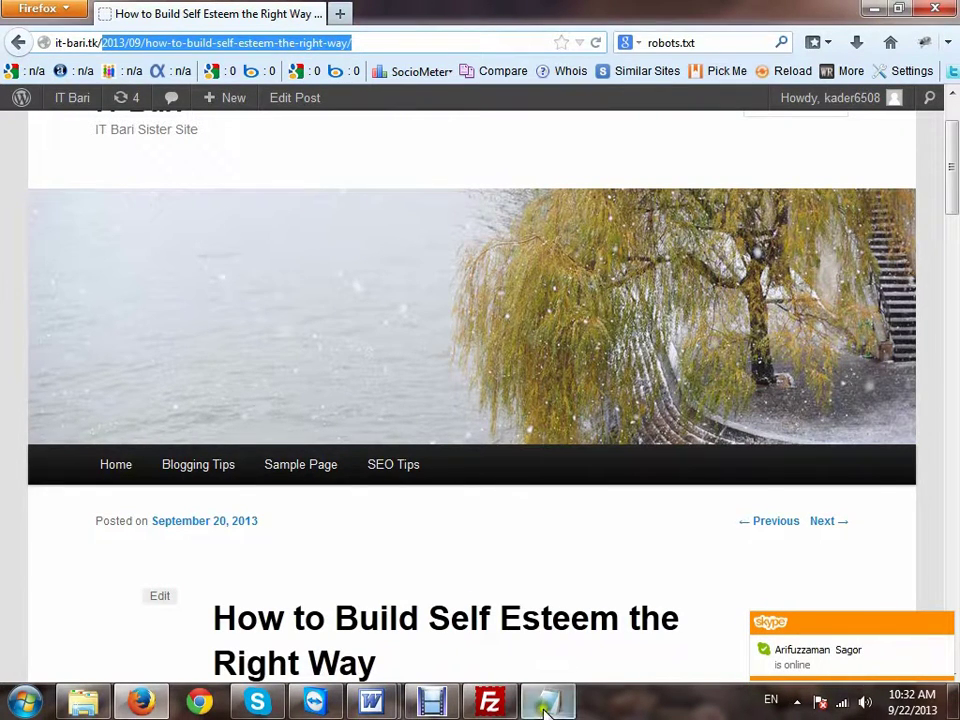
key(alt+Tab)
key(ctrl+v)
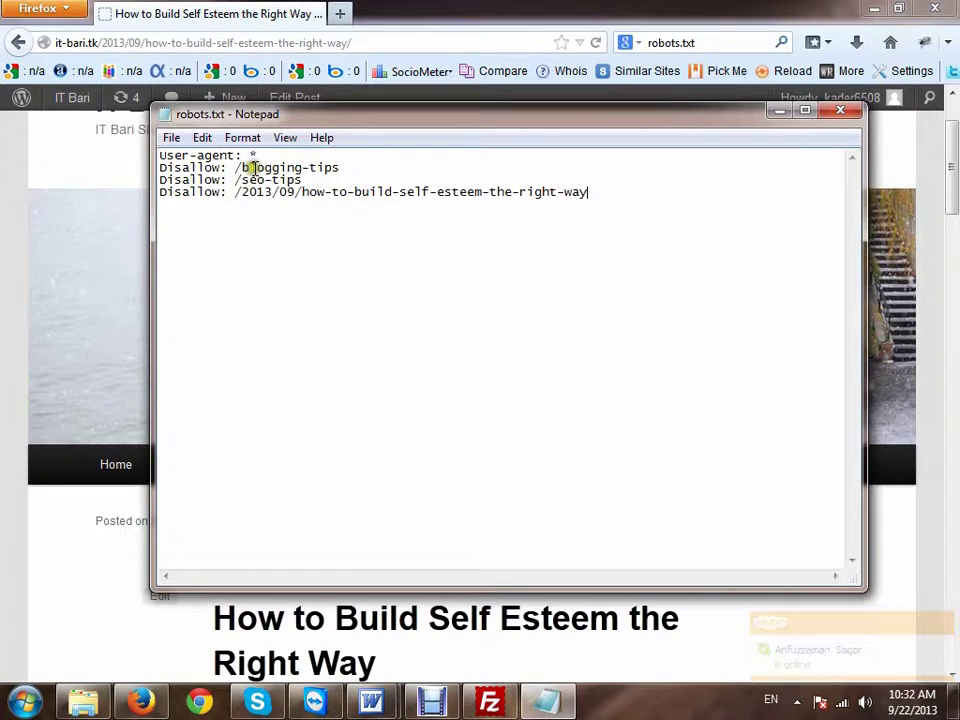
Check the User-agent and Disallow lines in robots.txt, save the file and close Notepad
drag(240, 167, 396, 167)
drag(257, 191, 618, 201)
click(422, 191)
click(618, 201)
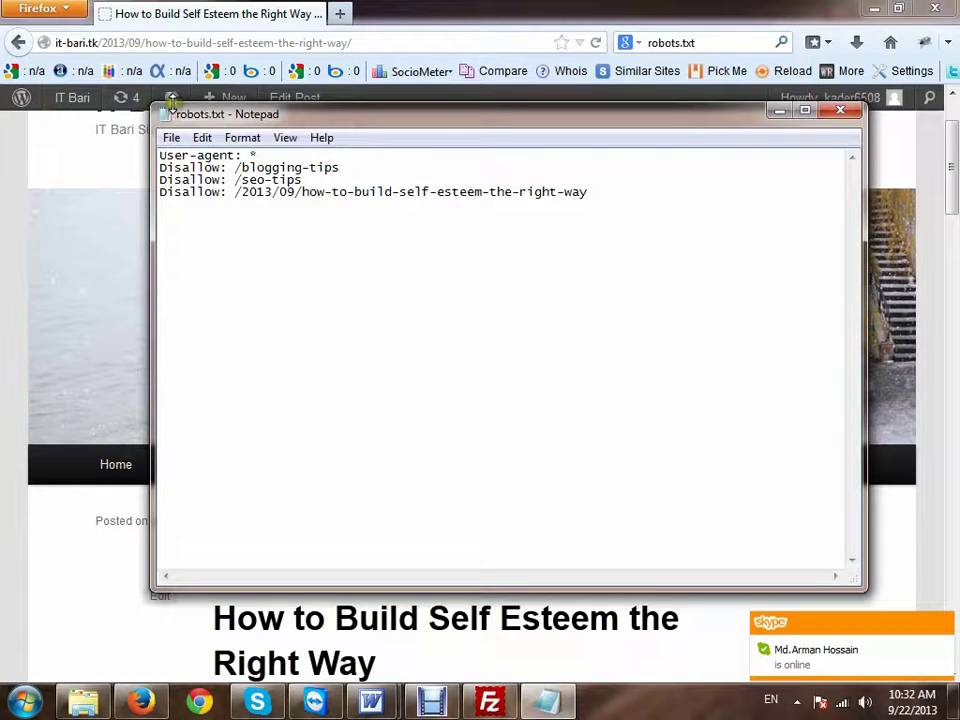
drag(620, 197, 163, 135)
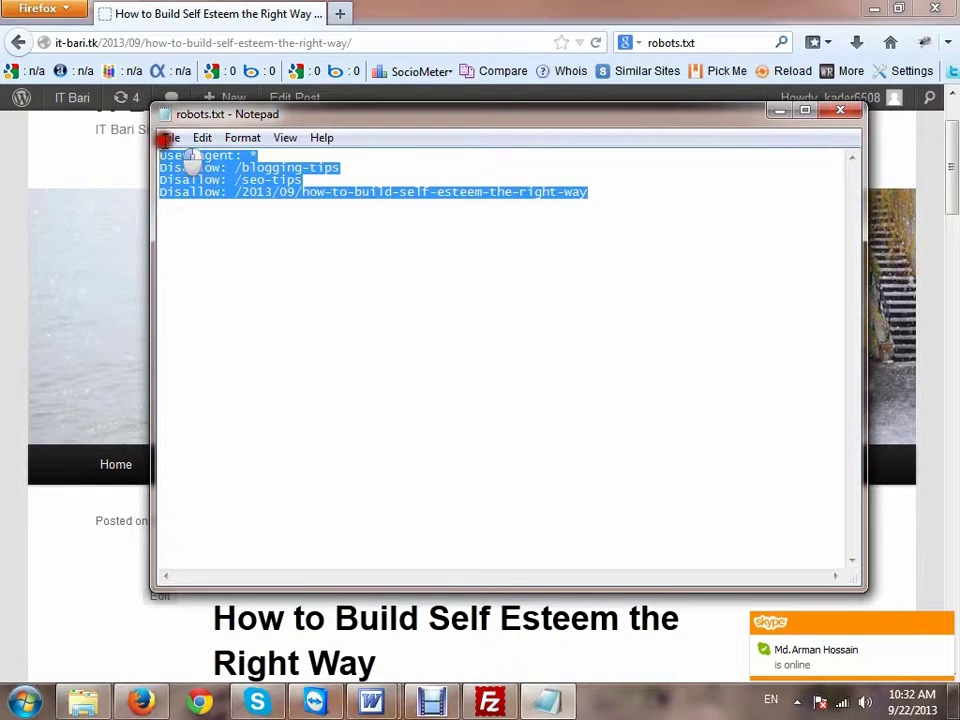
click(509, 349)
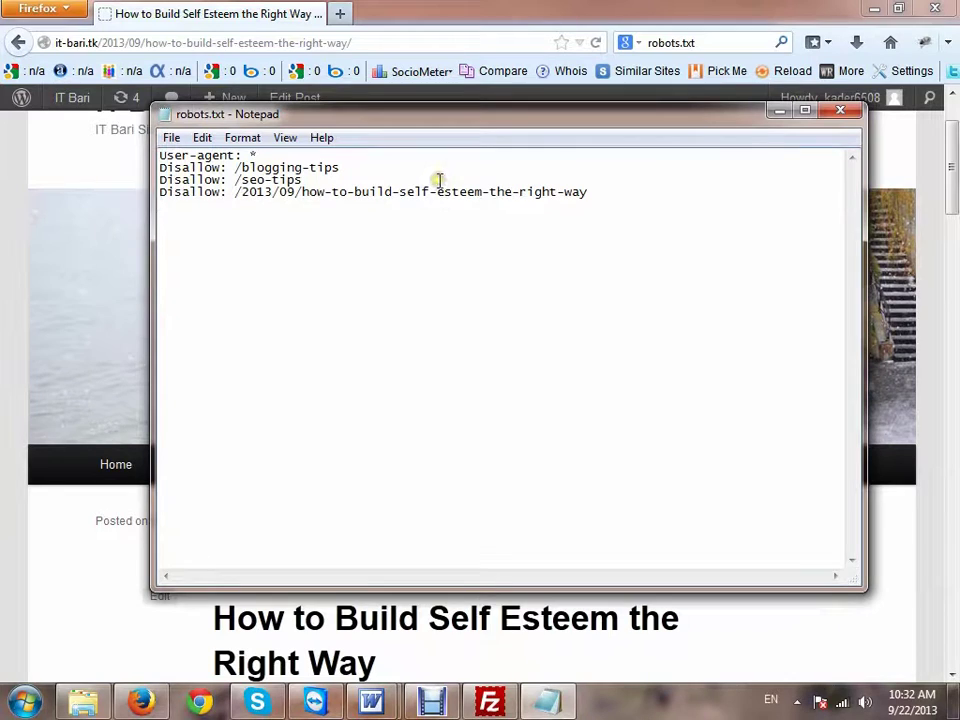
drag(610, 192, 133, 150)
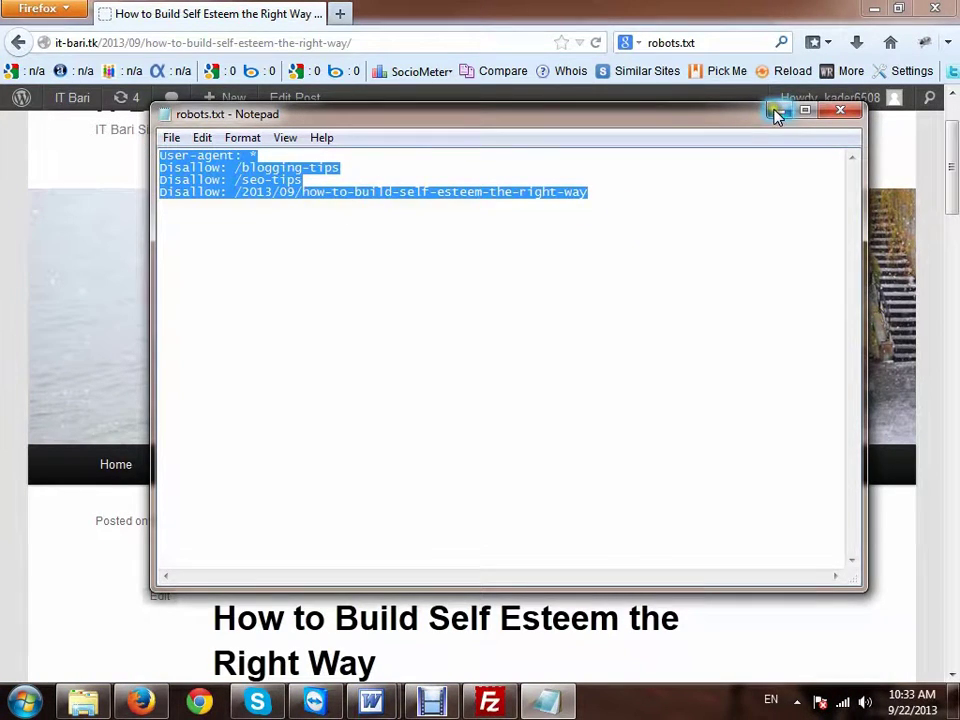
click(841, 112)
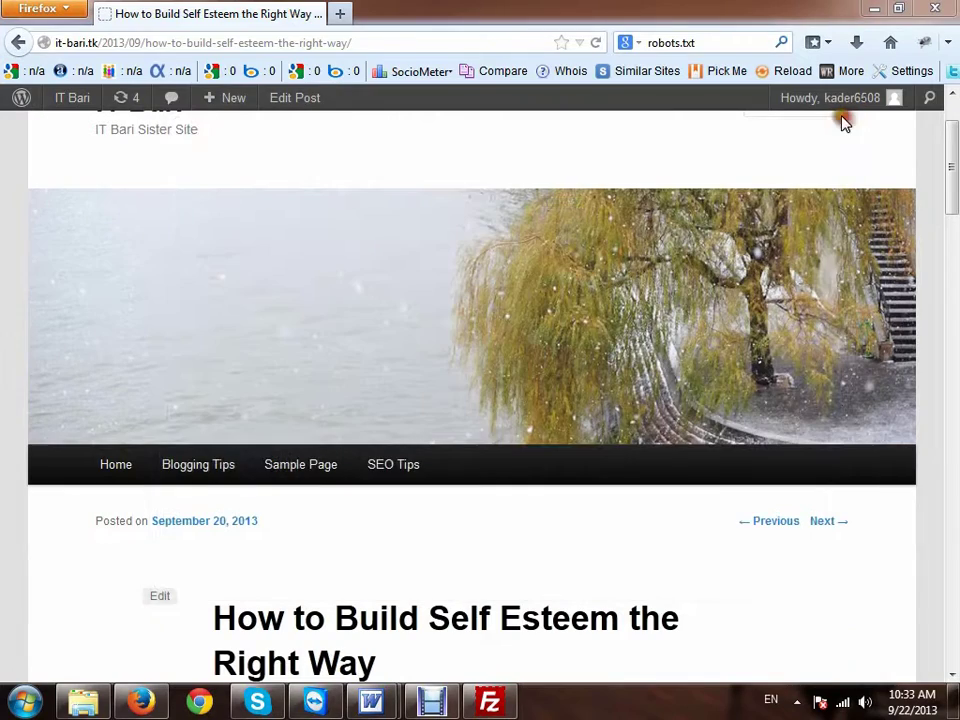
Switch to Windows Explorer, try to upload robots.txt to the remote twentyeleven folder in FileZilla, and look through that folder's files
click(95, 698)
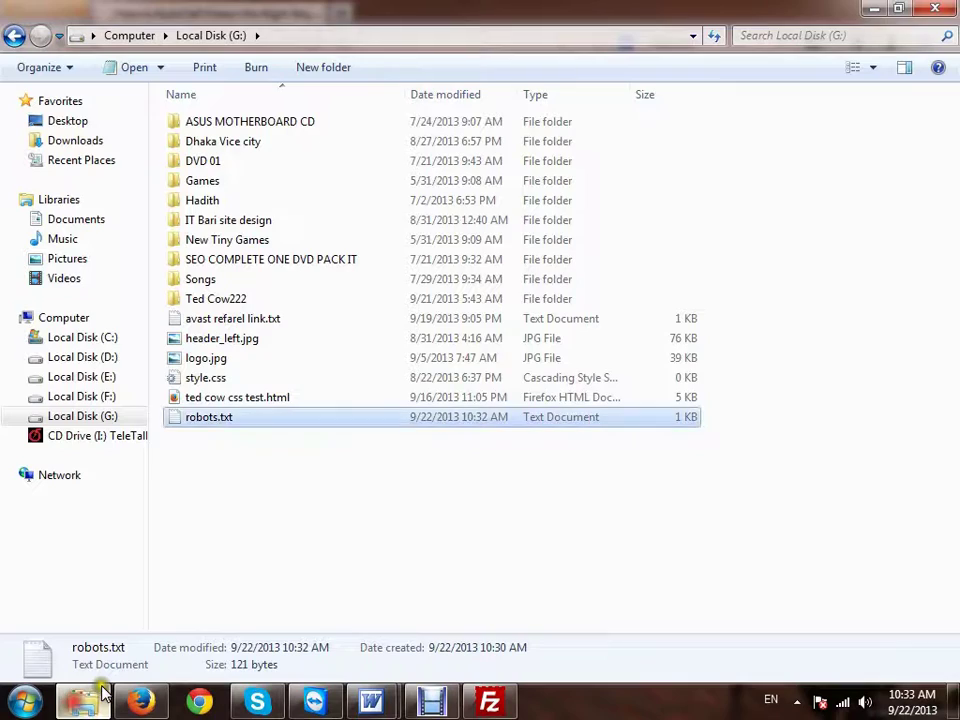
drag(193, 418, 578, 450)
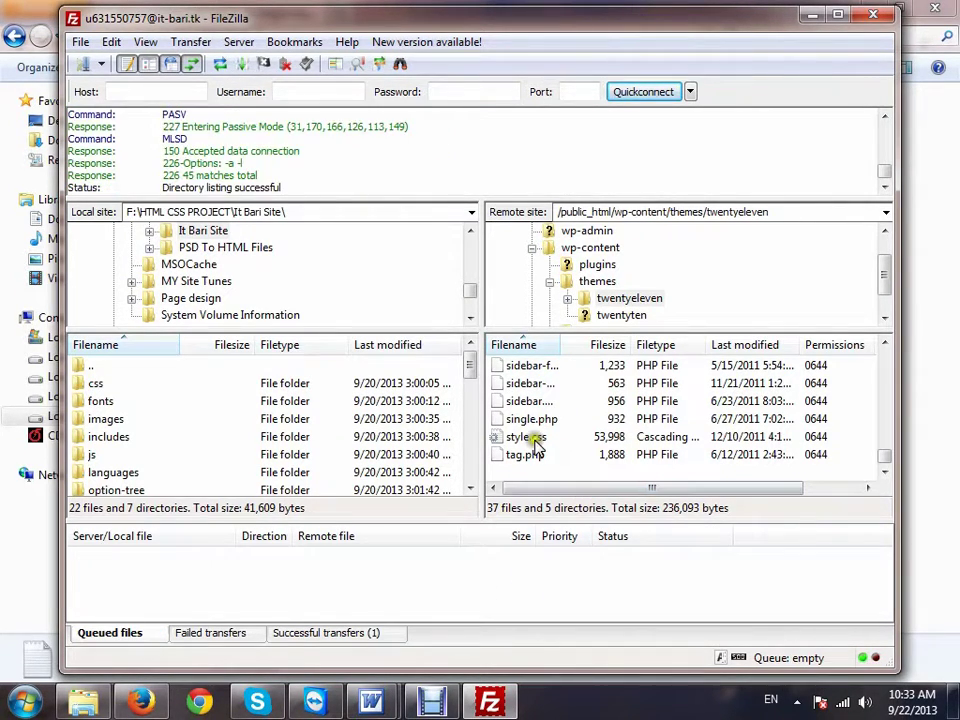
scroll(538, 437, up, 2)
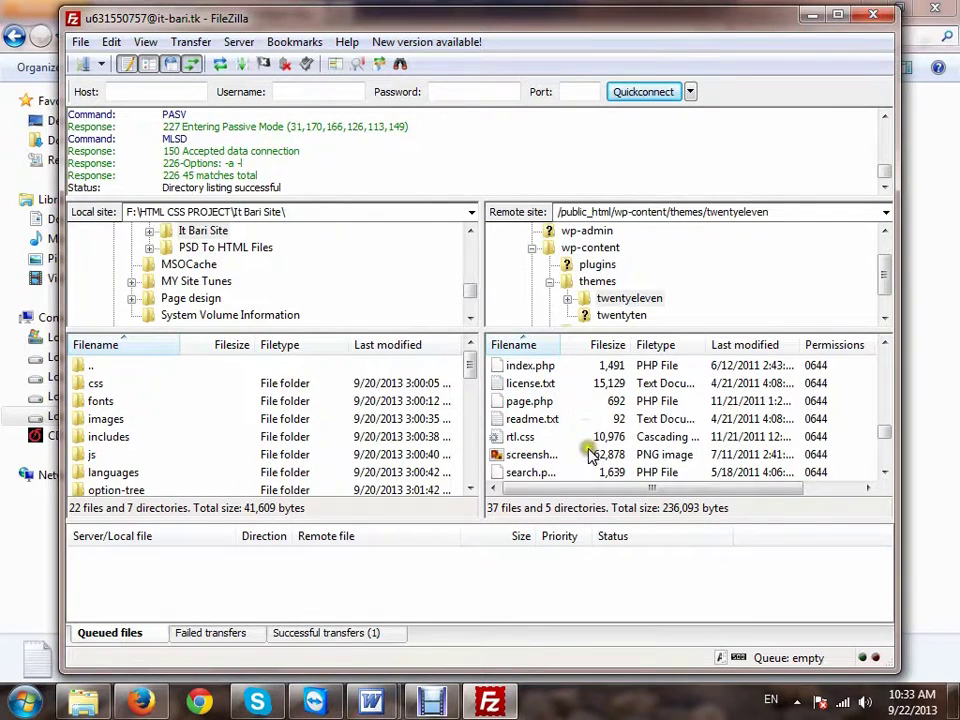
scroll(593, 445, down, 3)
scroll(600, 450, up, 4)
click(551, 420)
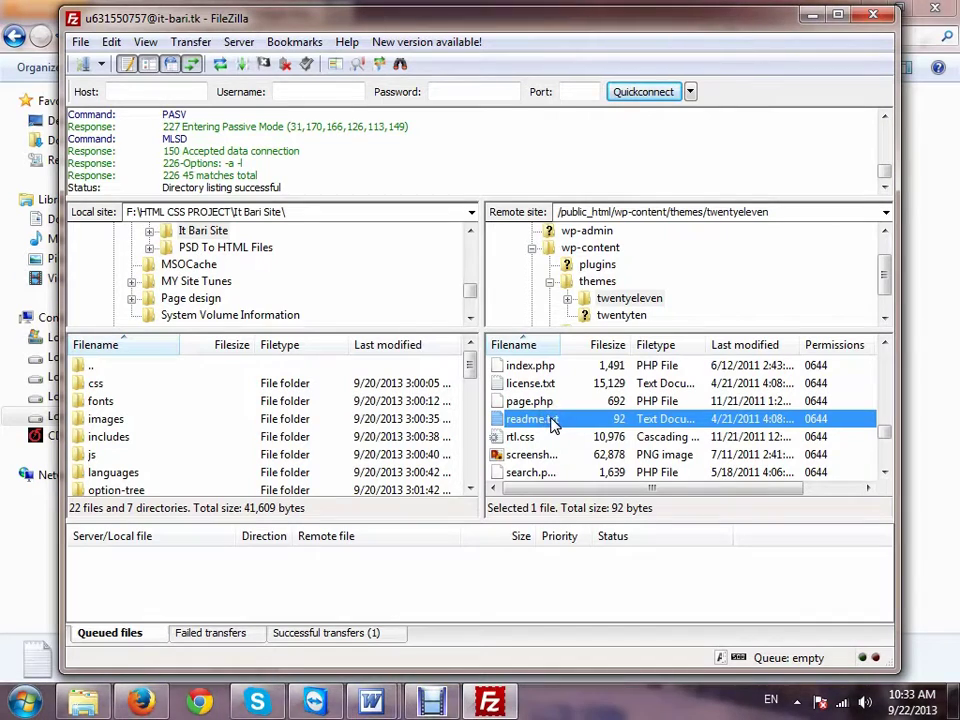
scroll(560, 420, down, 2)
scroll(566, 435, up, 1)
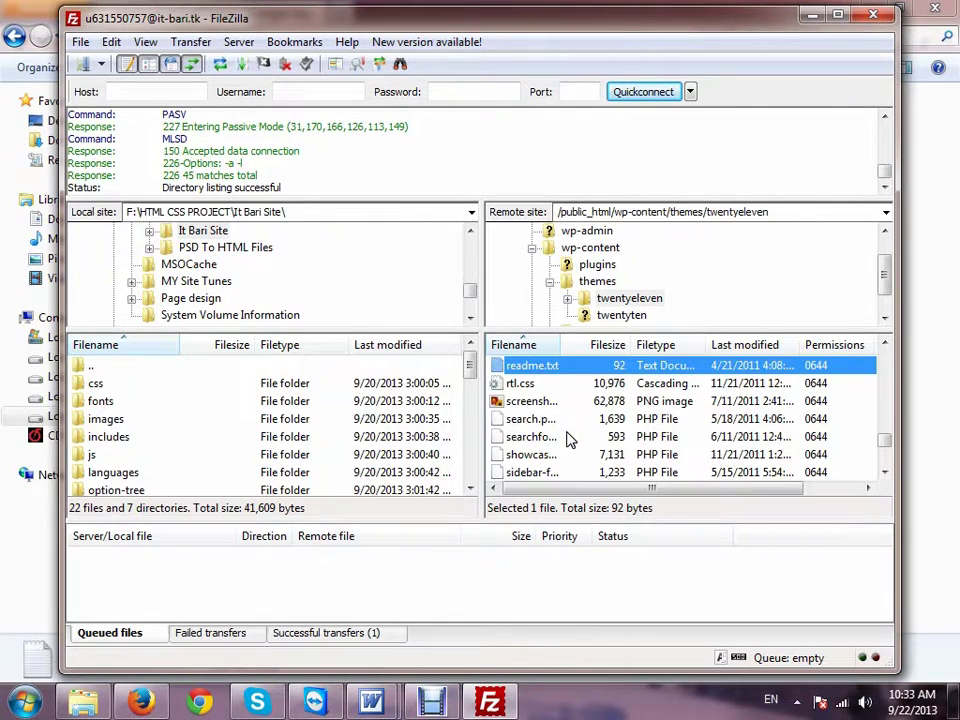
Look through the remote twentyeleven folder, return to Windows Explorer and upload robots.txt from drive G: onto that folder's js subfolder
scroll(568, 433, down, 2)
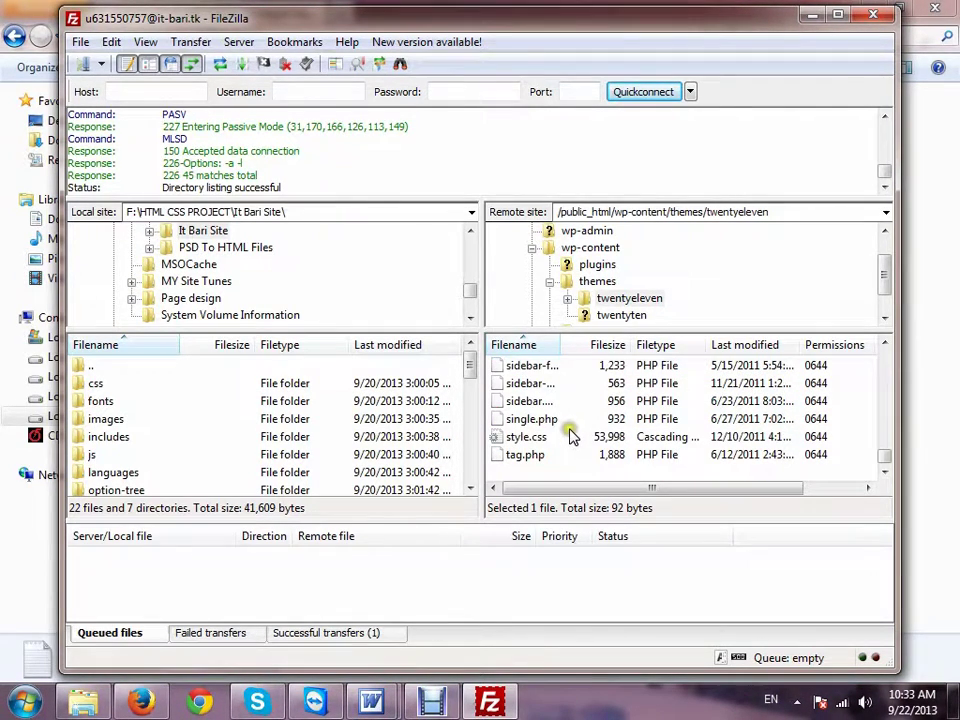
scroll(570, 441, up, 8)
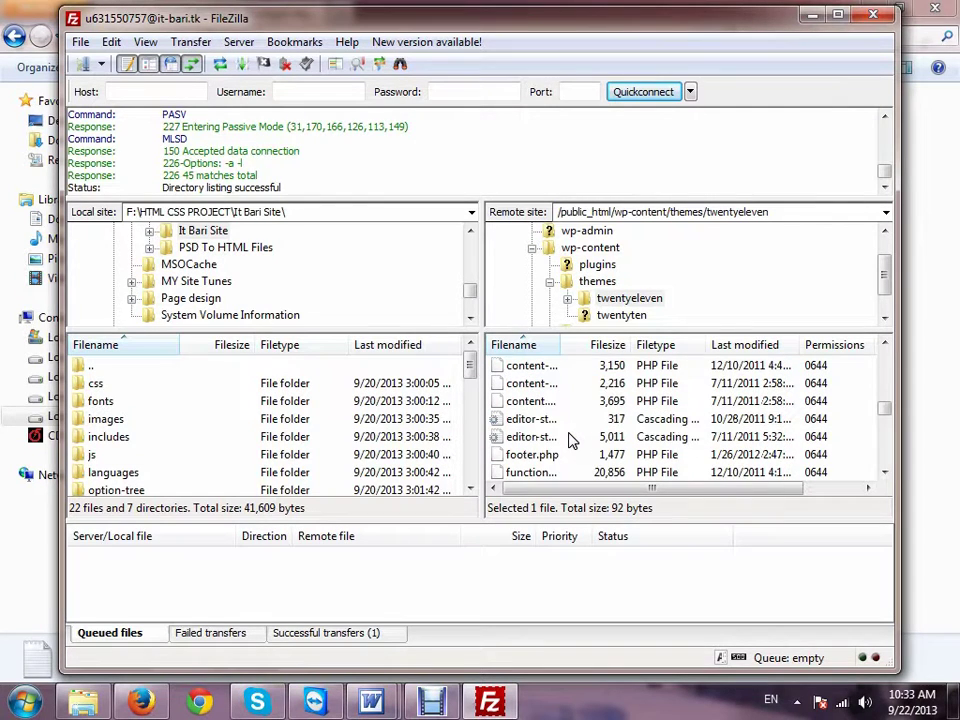
scroll(570, 441, up, 5)
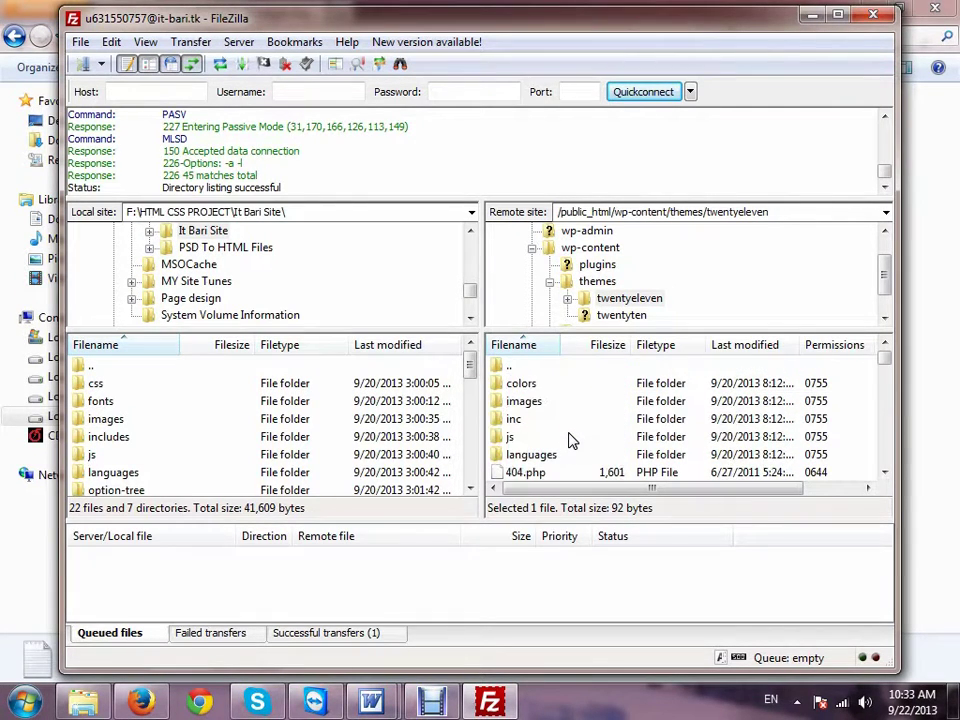
click(80, 700)
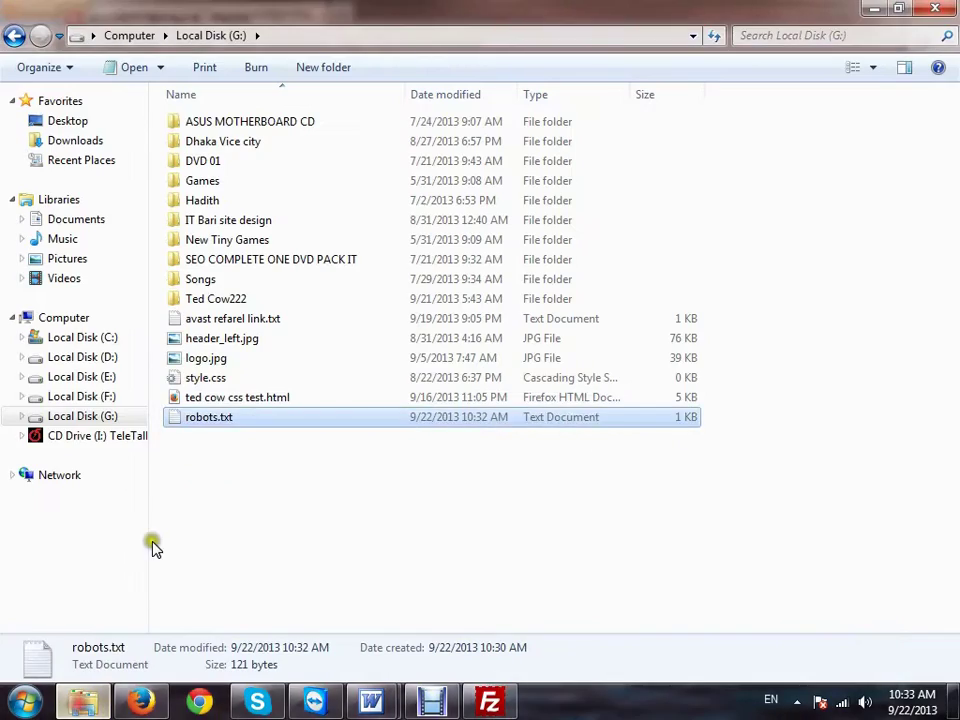
drag(200, 428, 555, 435)
scroll(553, 440, down, 10)
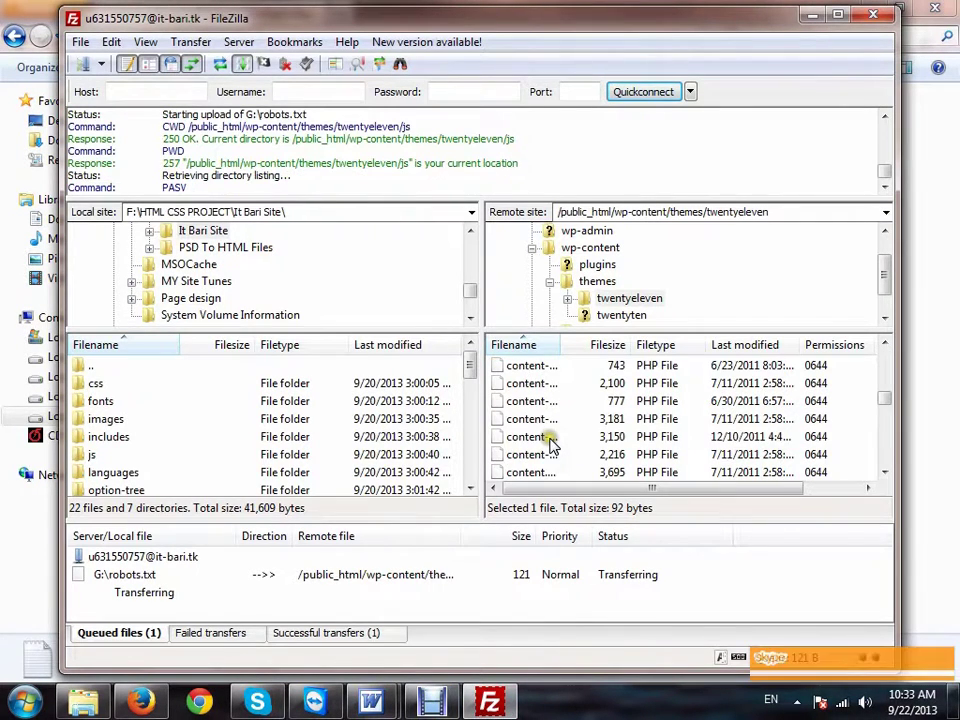
Try to upload robots.txt from drive G: into the remote twentyeleven folder, cancel the overwrite and browse the folder's files
click(549, 437)
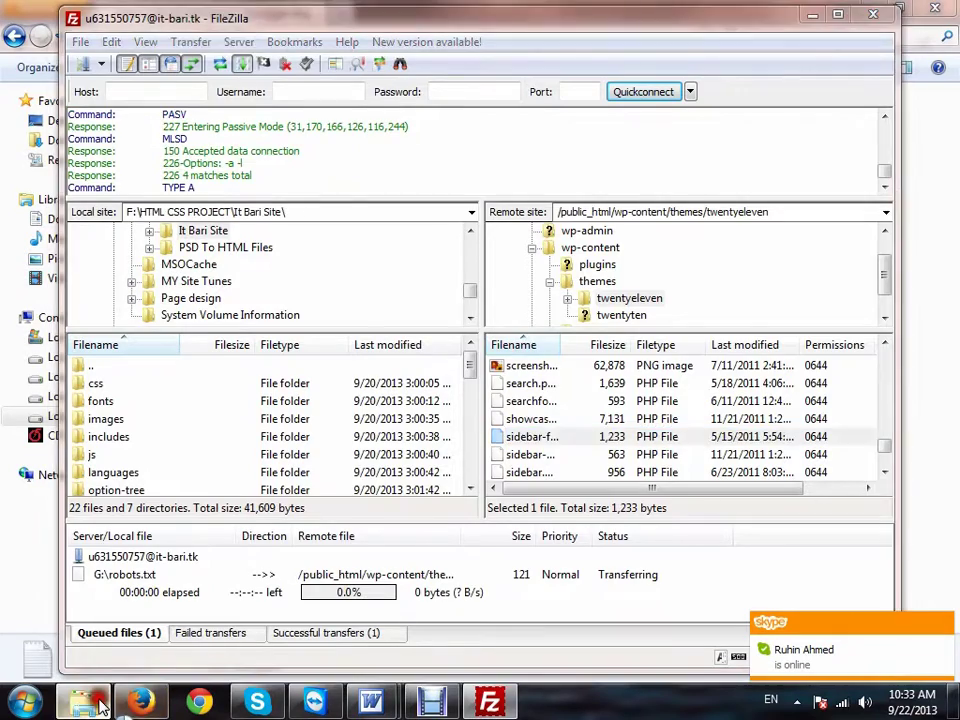
click(83, 700)
drag(195, 432, 551, 484)
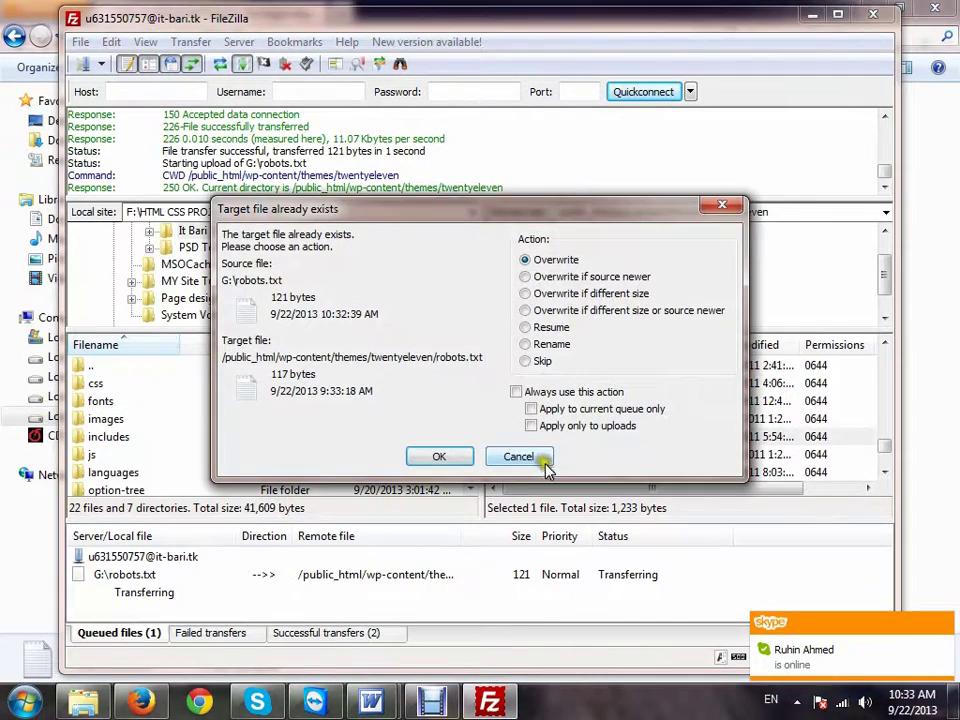
click(505, 456)
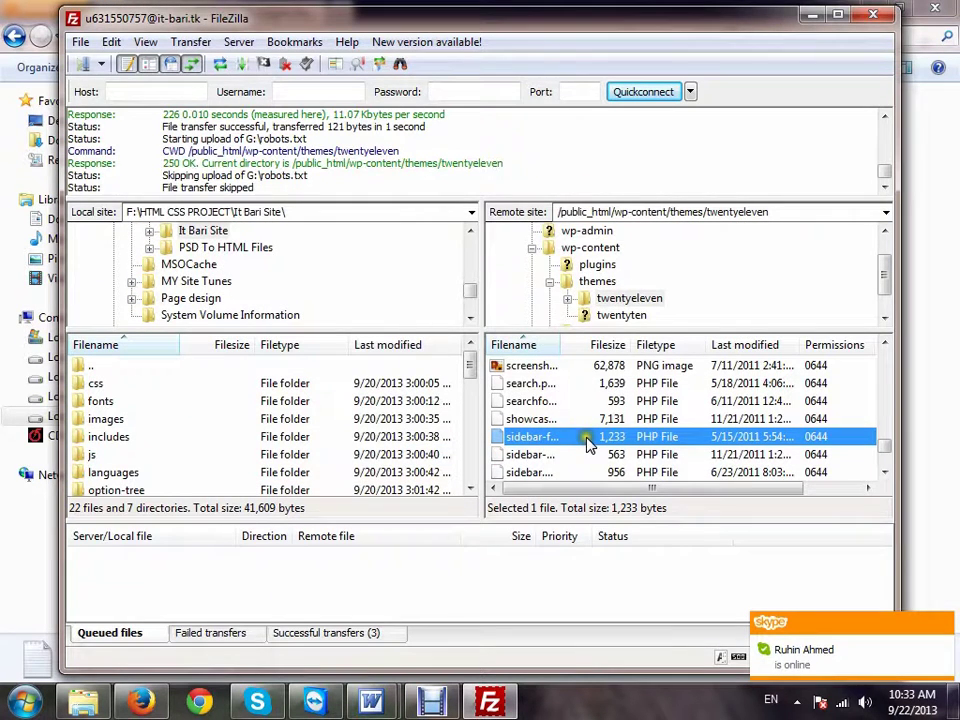
scroll(580, 443, down, 2)
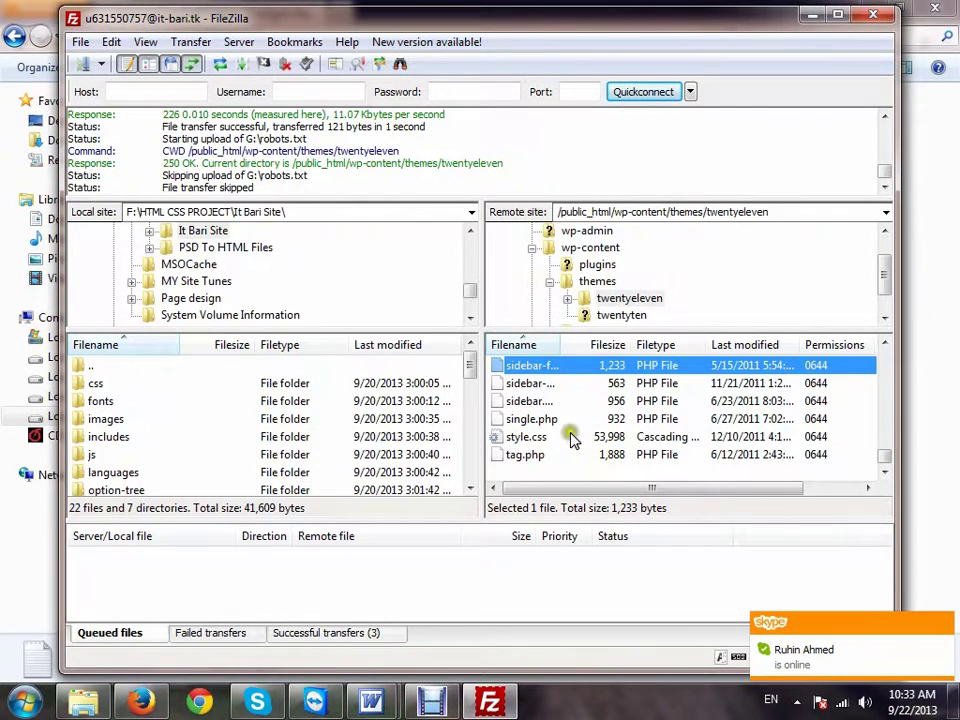
scroll(575, 437, up, 4)
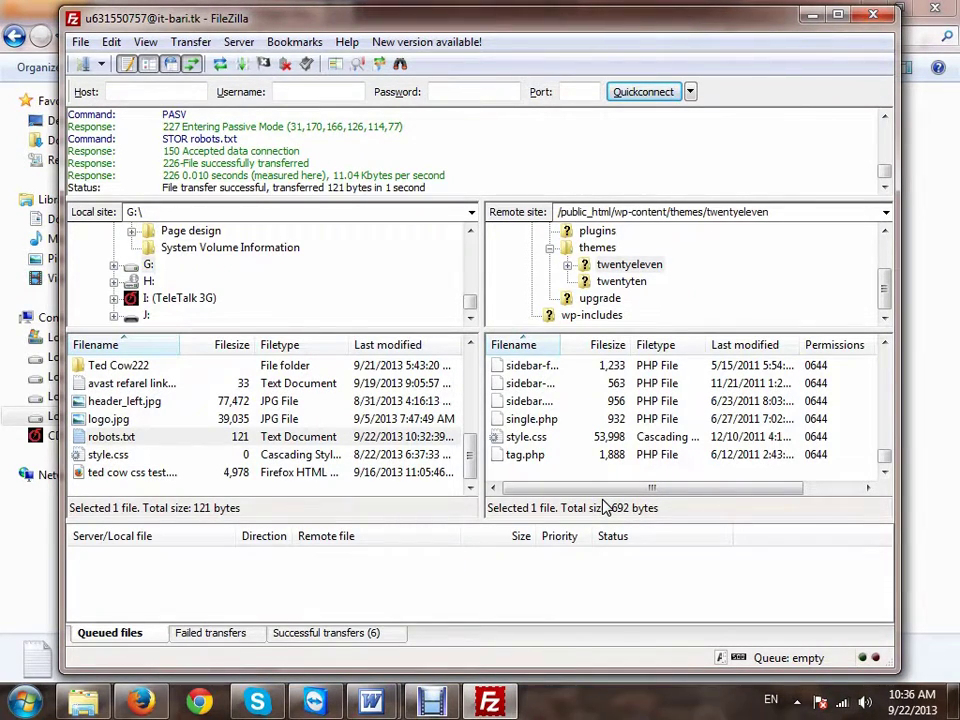
Minimize FileZilla, open robots.txt from drive G: in Notepad and review its three Disallow rules
click(812, 15)
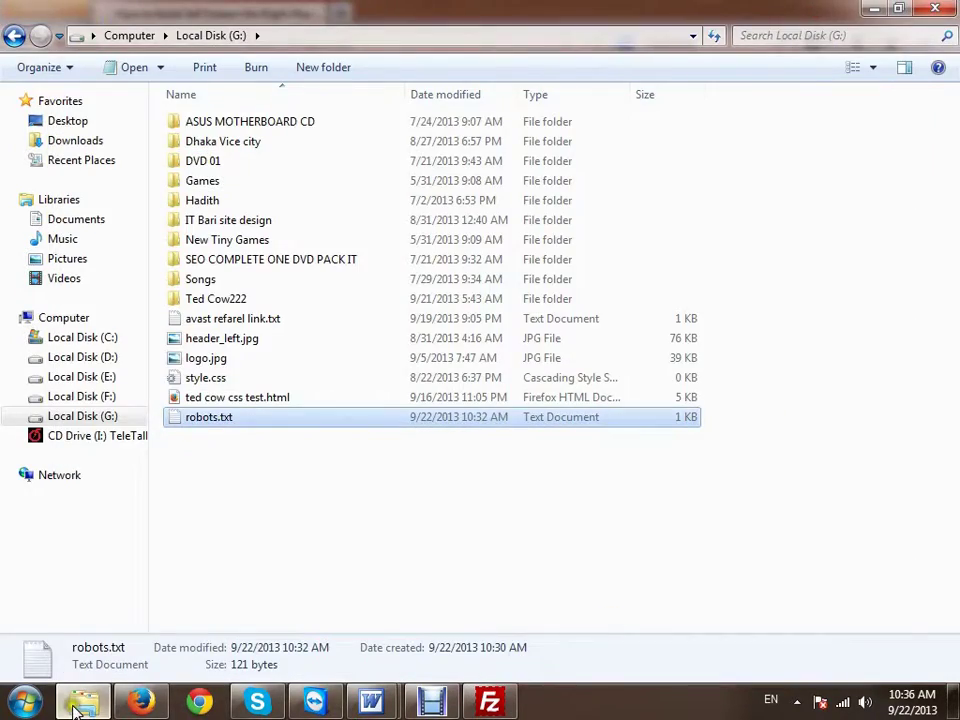
key(alt+Tab)
key(alt+Tab)
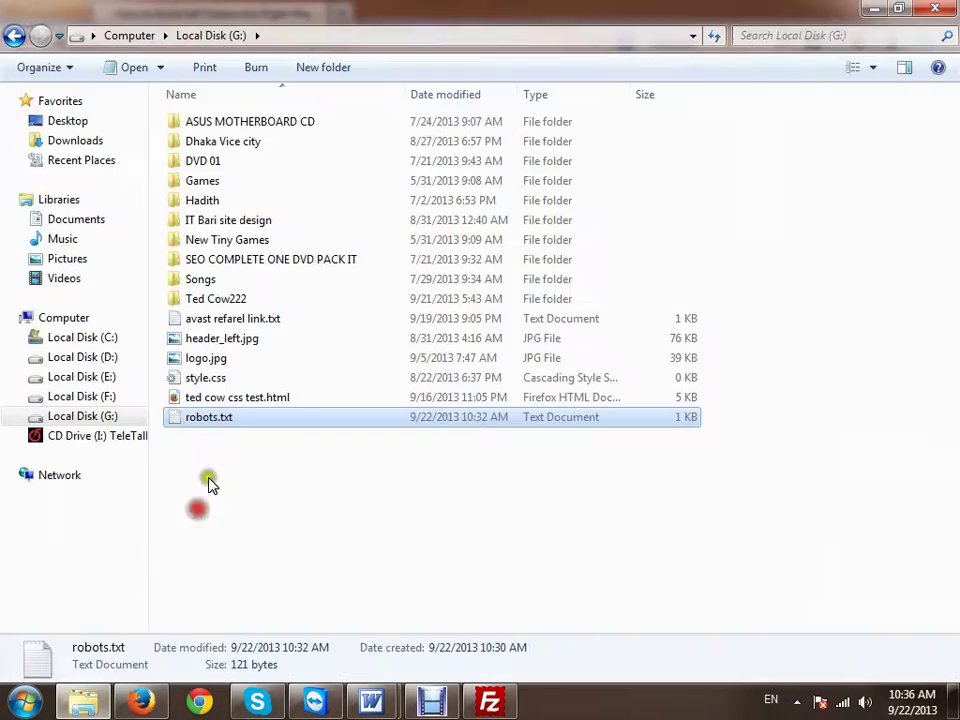
double_click(214, 419)
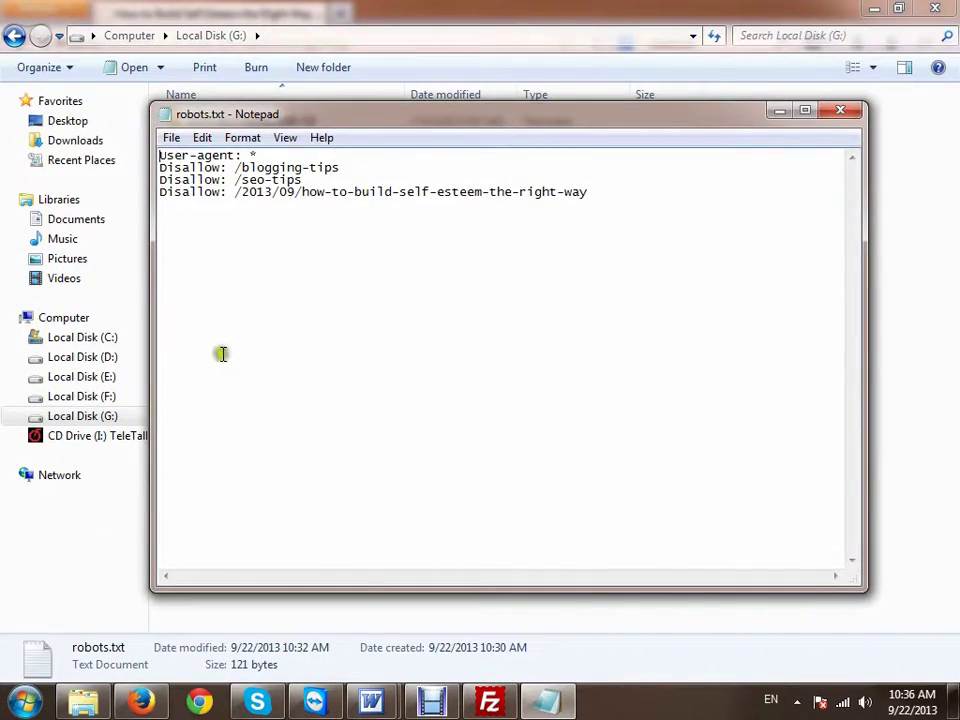
click(317, 204)
triple_click(272, 188)
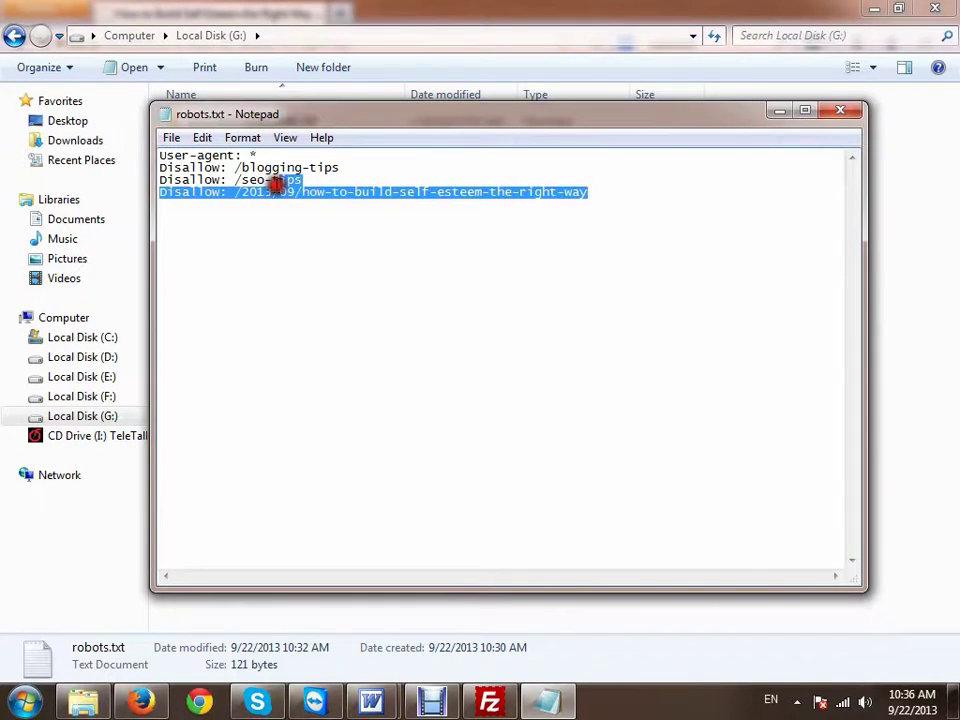
click(647, 210)
click(248, 205)
double_click(306, 167)
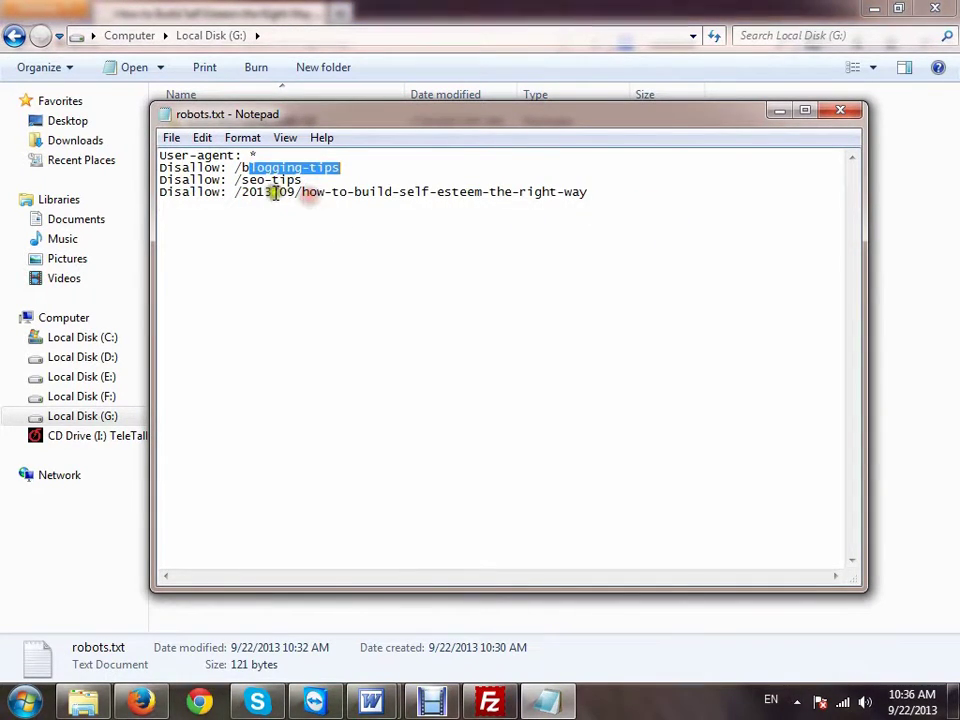
drag(263, 192, 566, 195)
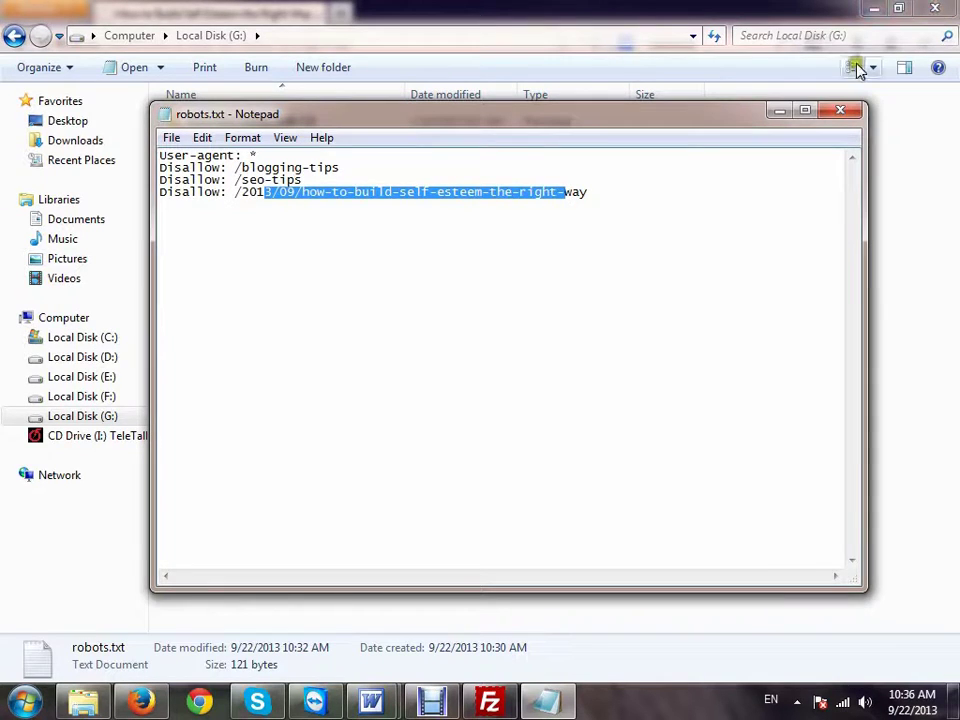
Minimize Notepad and Explorer, switch to the Word document Text IT-Bari.com.doc and examine its nofollow meta and link tags
click(779, 111)
click(866, 10)
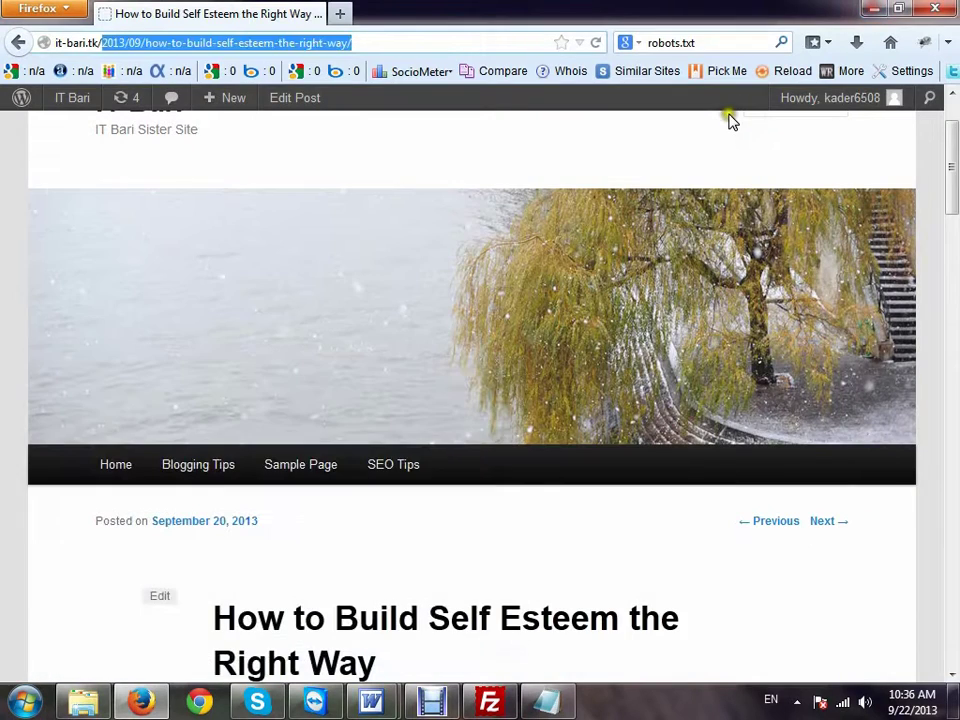
mouse_move(371, 703)
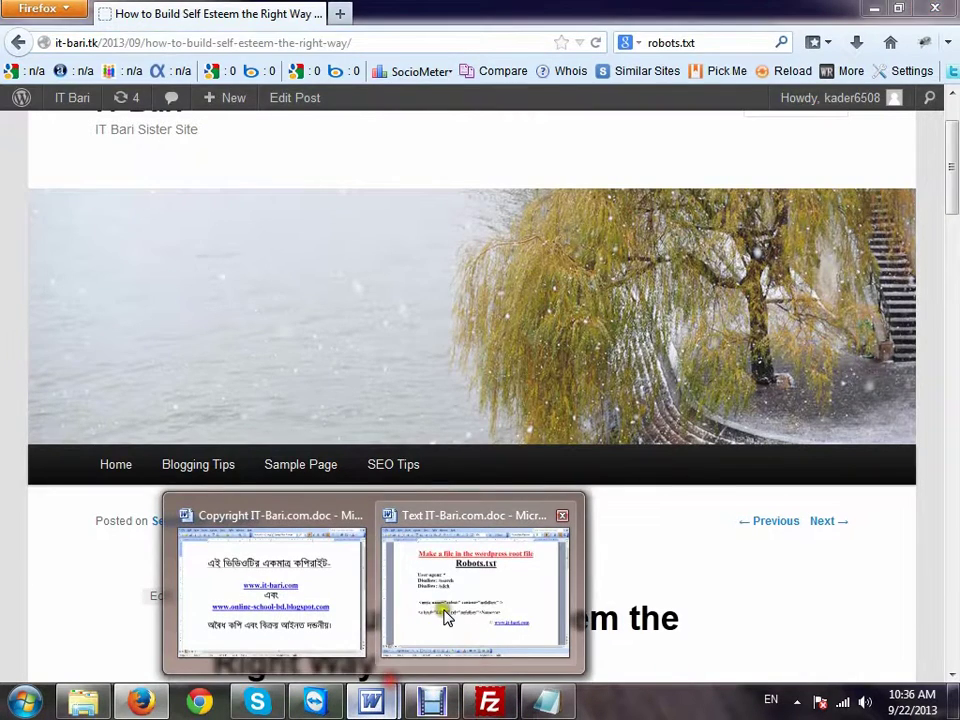
click(447, 617)
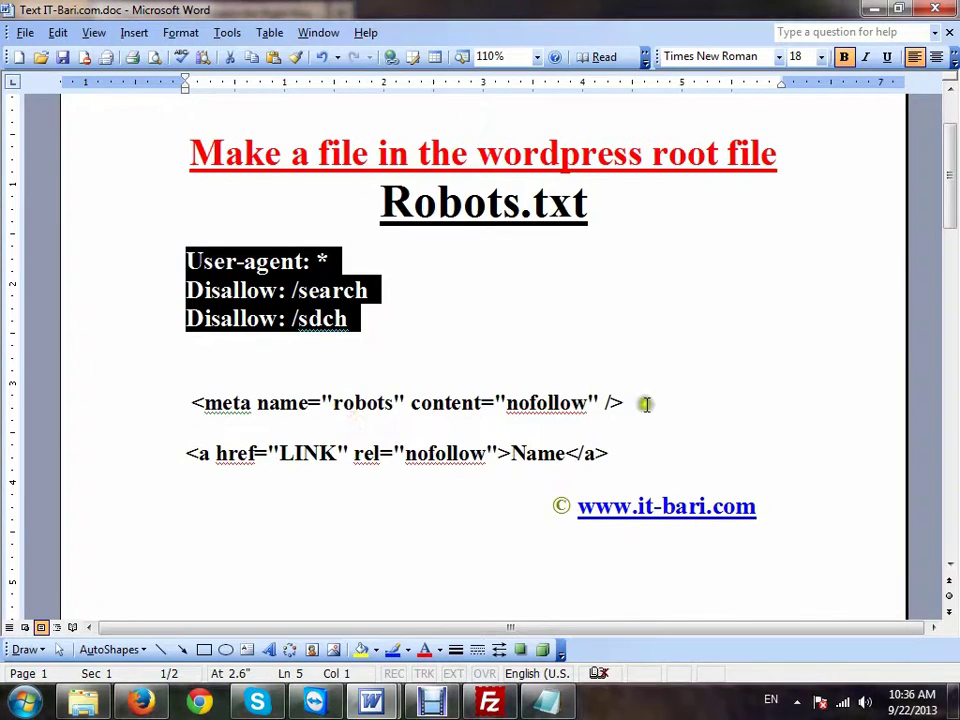
drag(638, 401, 521, 489)
click(185, 453)
click(598, 448)
click(630, 452)
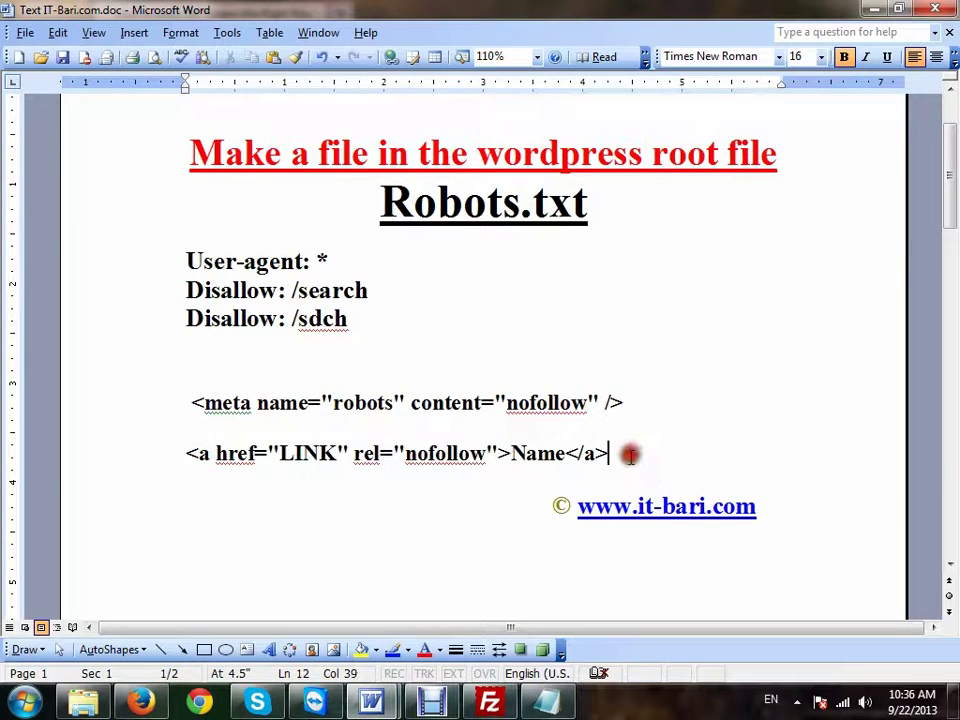
click(288, 477)
drag(190, 452, 630, 458)
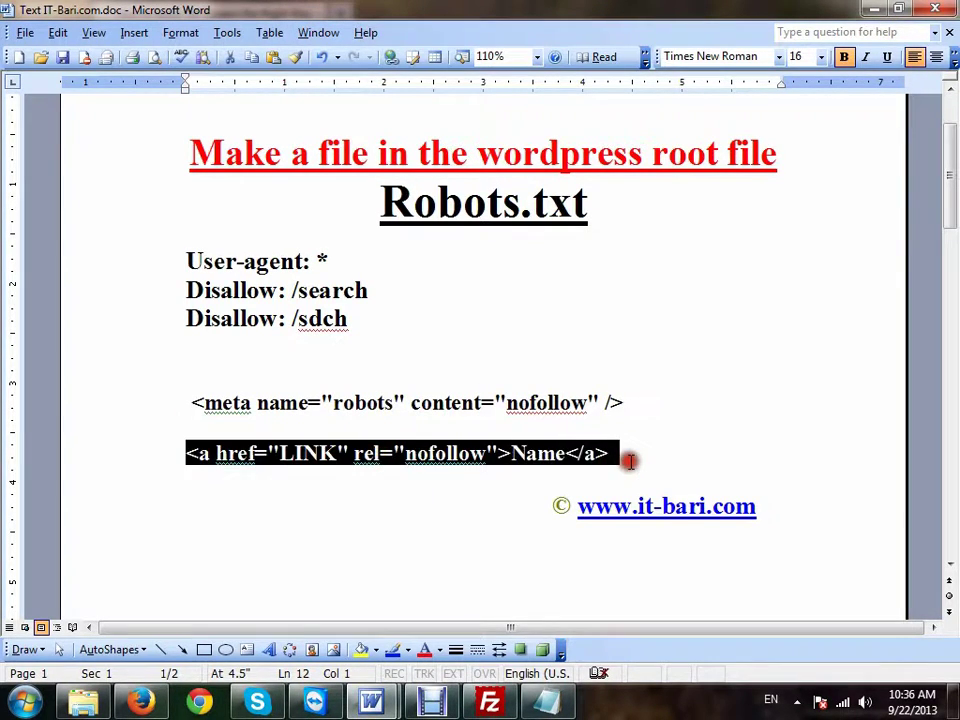
click(634, 452)
Copy the line <meta name="robots" content="nofollow" /> from the Word document and close the Clipboard pane
drag(634, 401, 189, 402)
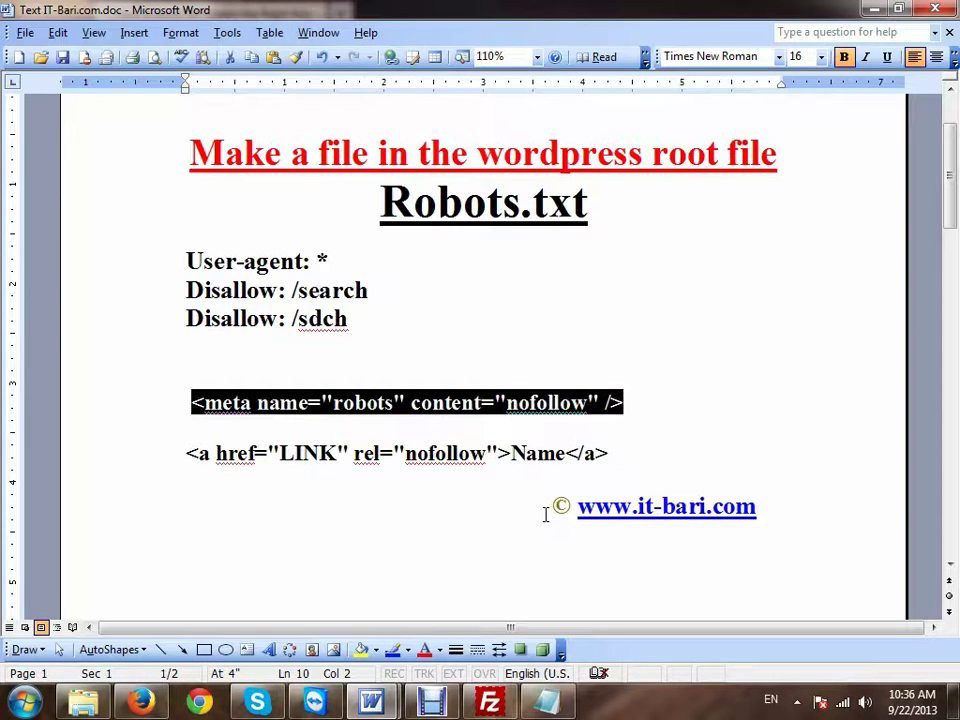
key(ctrl+c)
key(ctrl+c)
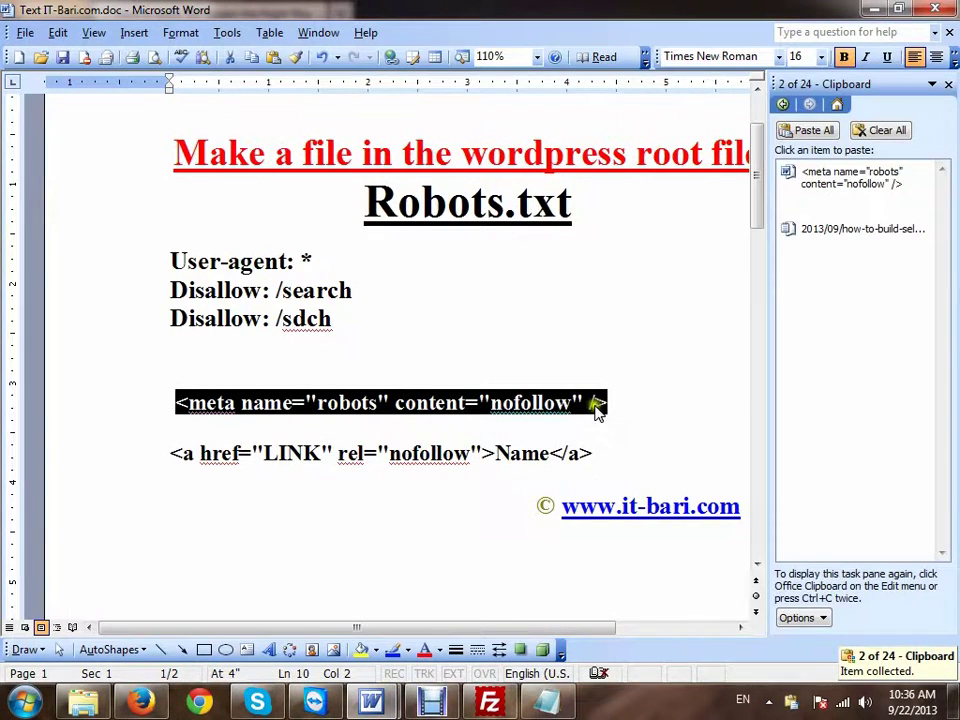
click(947, 85)
click(141, 703)
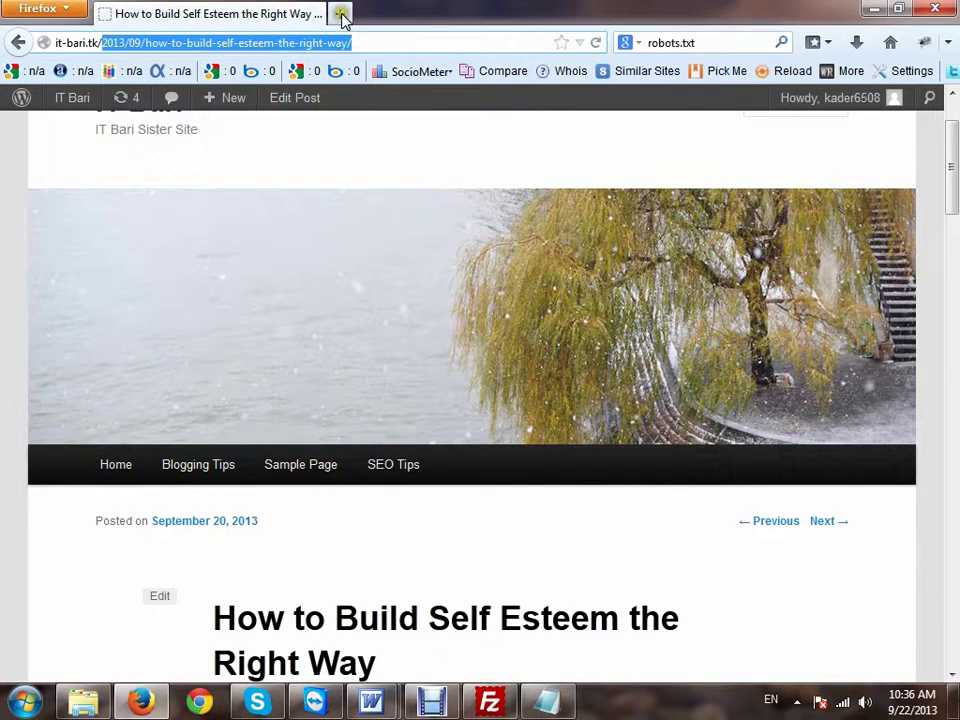
click(381, 703)
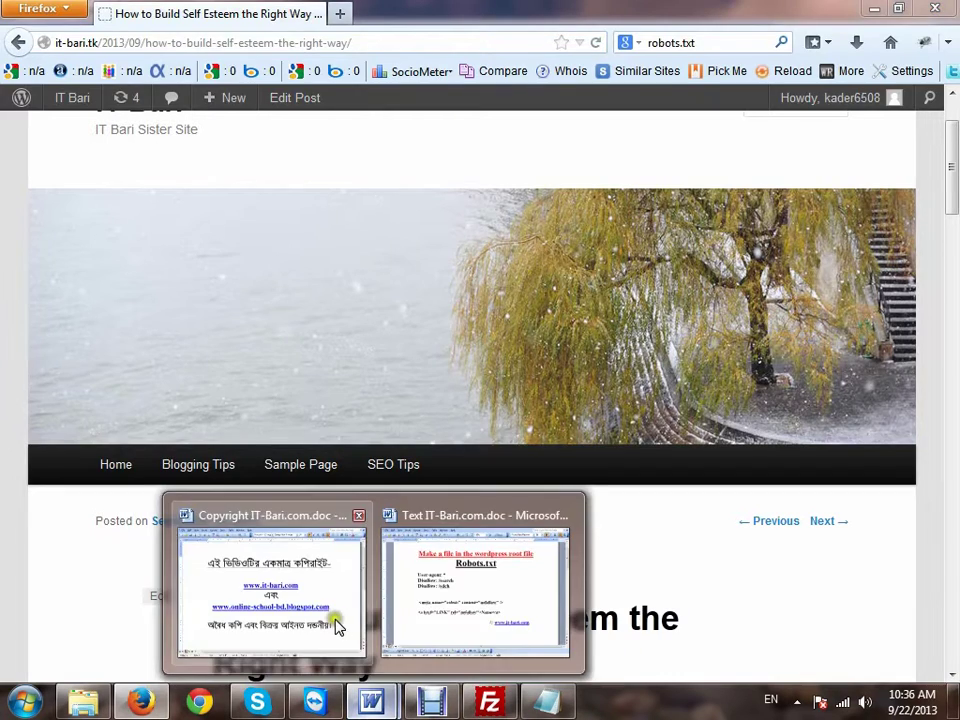
click(337, 622)
click(375, 701)
click(449, 584)
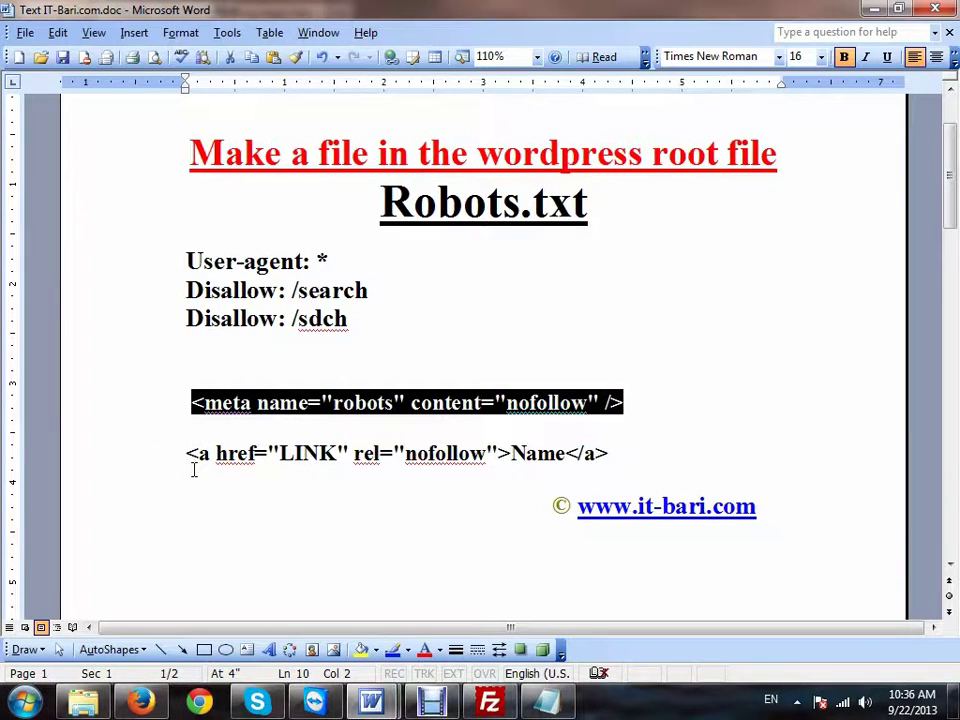
Switch to Firefox and open the WordPress dashboard of the IT Bari site at it-bari.tk/wp-admin
click(141, 701)
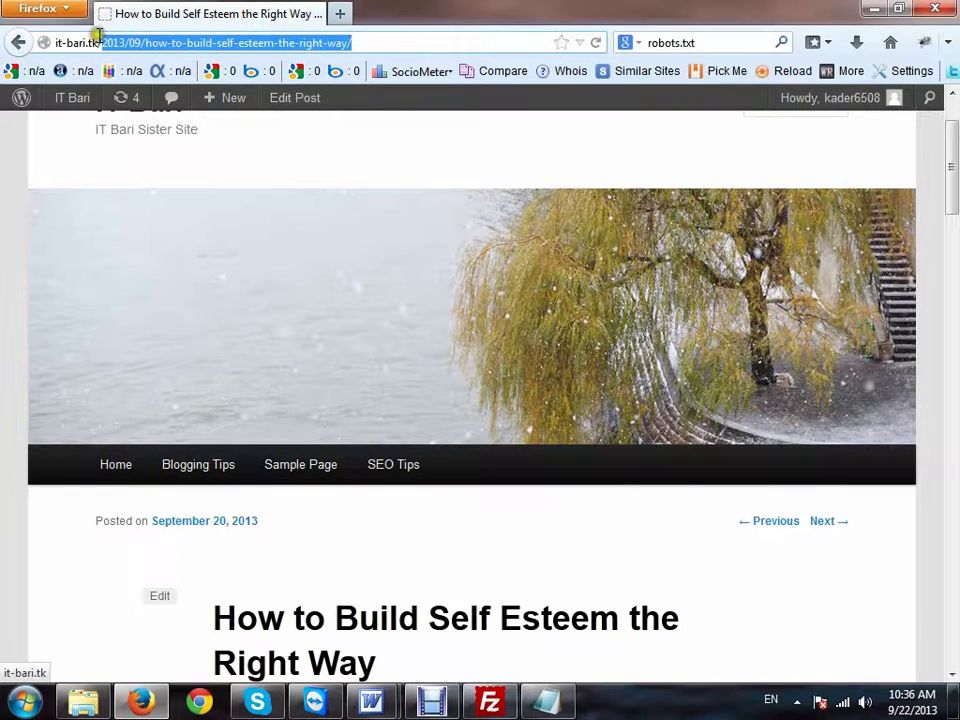
text(wp-admin)
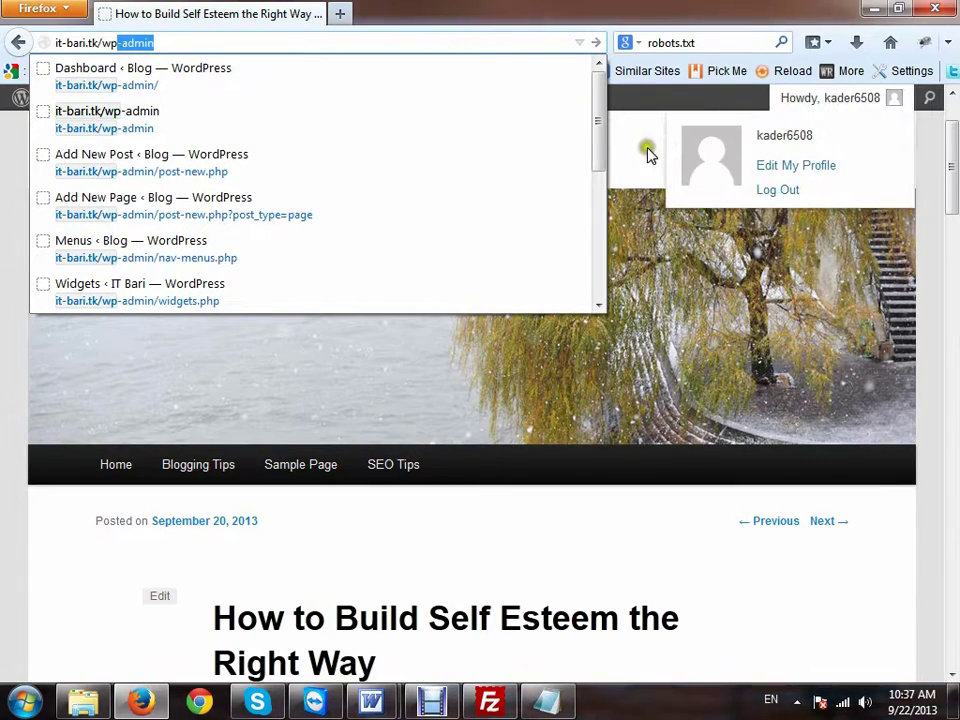
click(634, 160)
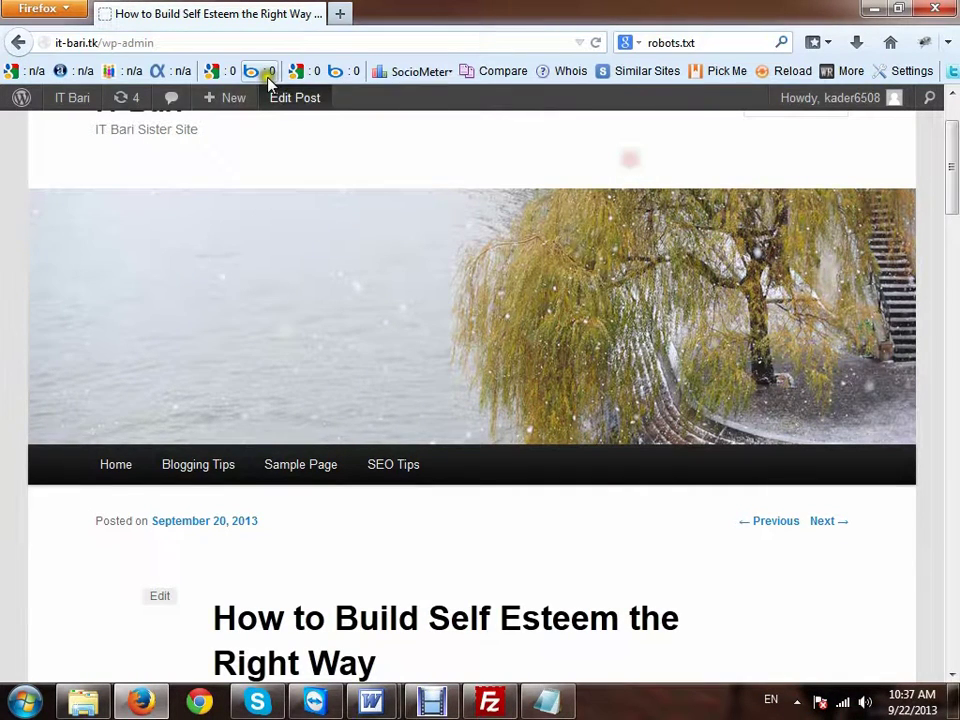
mouse_move(72, 98)
click(70, 133)
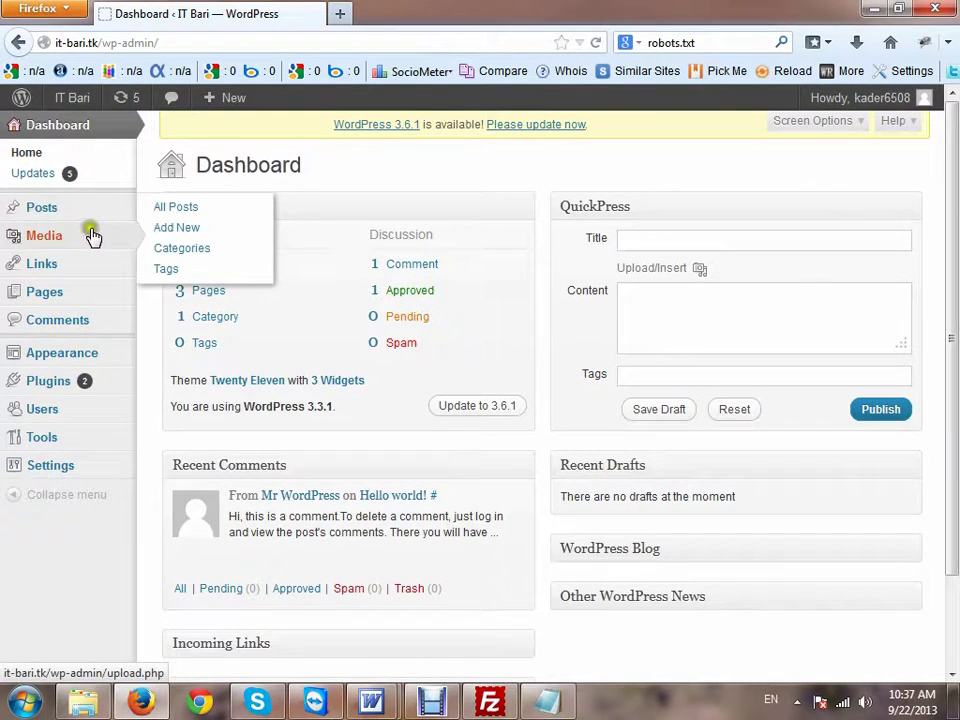
Open Sample Page from the list of all pages for editing, show its HTML code and place the cursor at the content's start
mouse_move(58, 215)
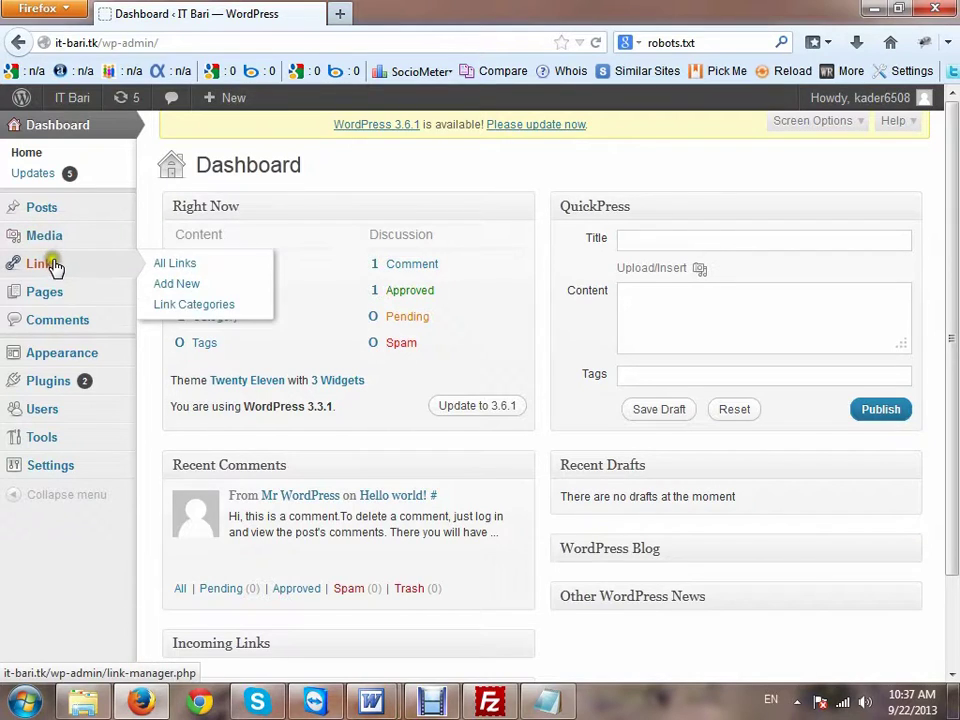
mouse_move(56, 296)
click(172, 292)
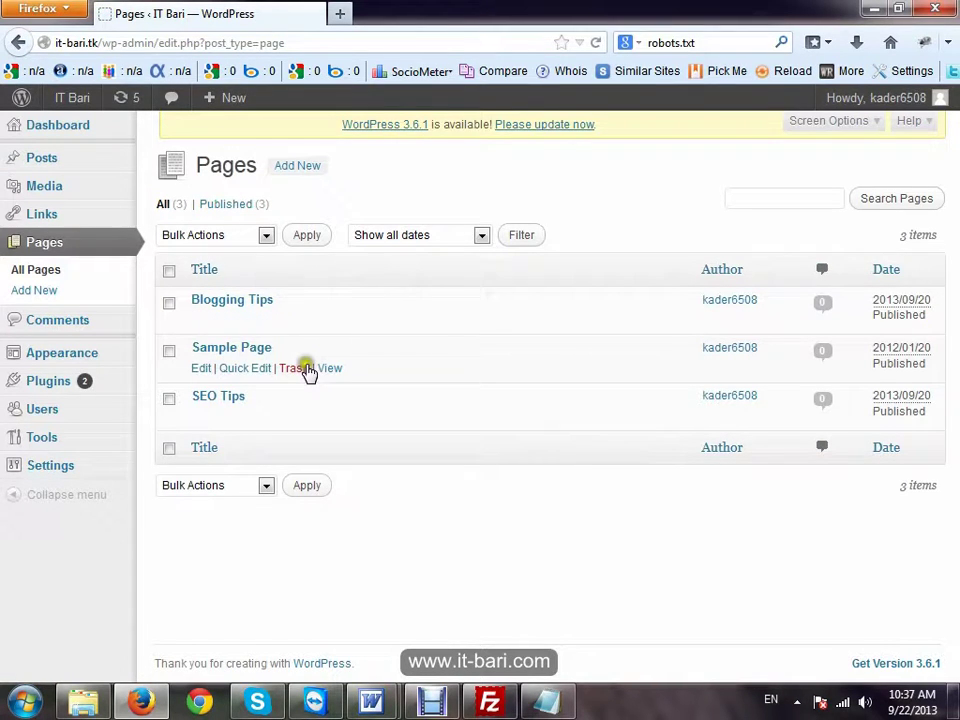
click(199, 369)
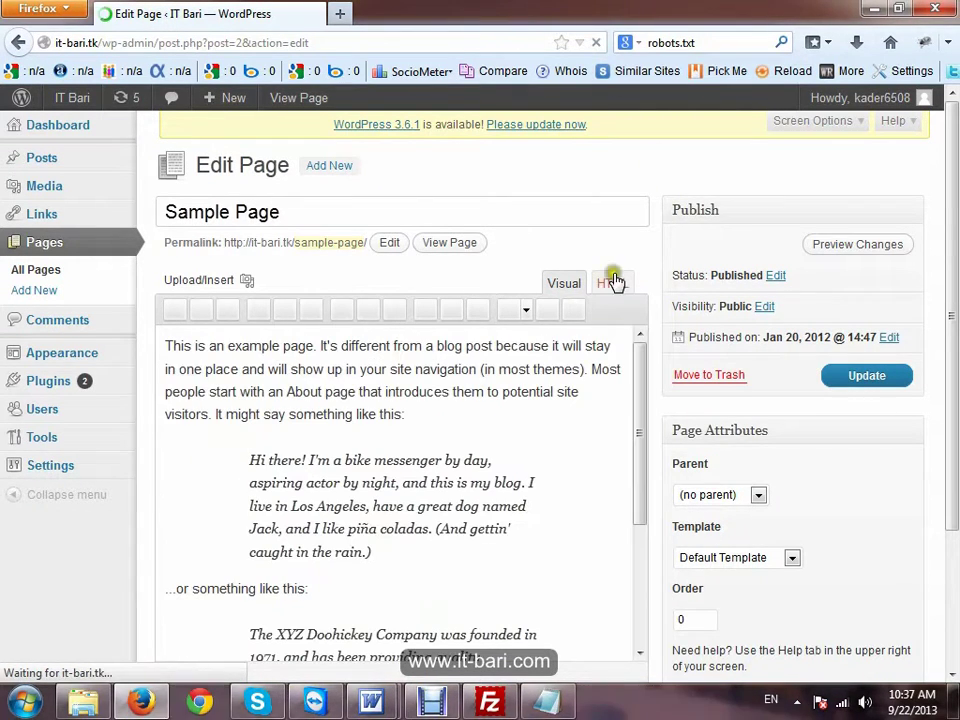
click(612, 289)
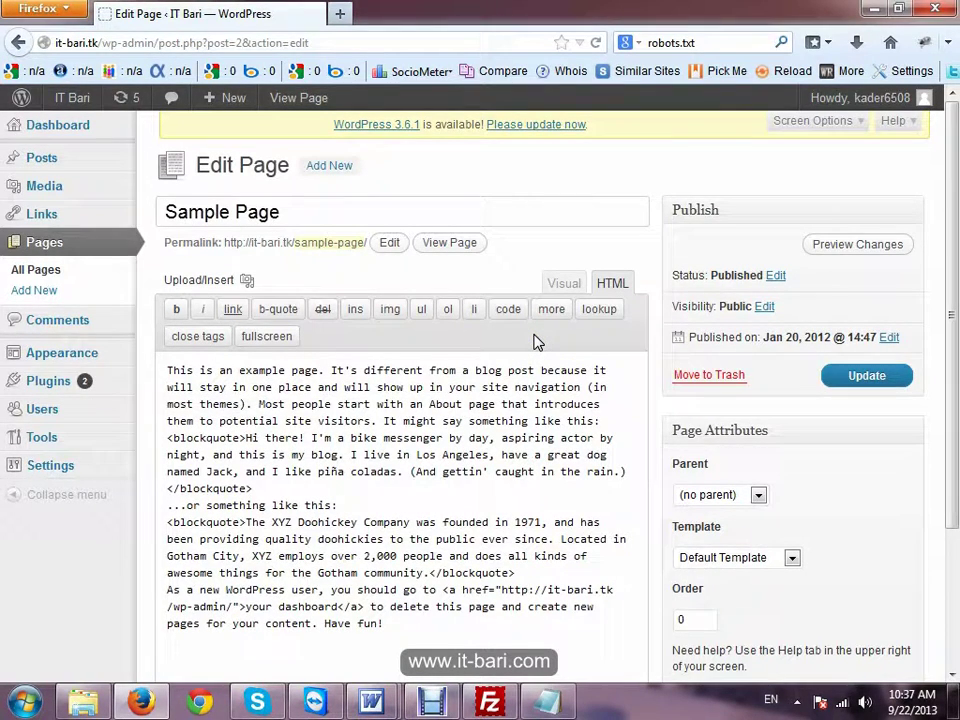
click(169, 372)
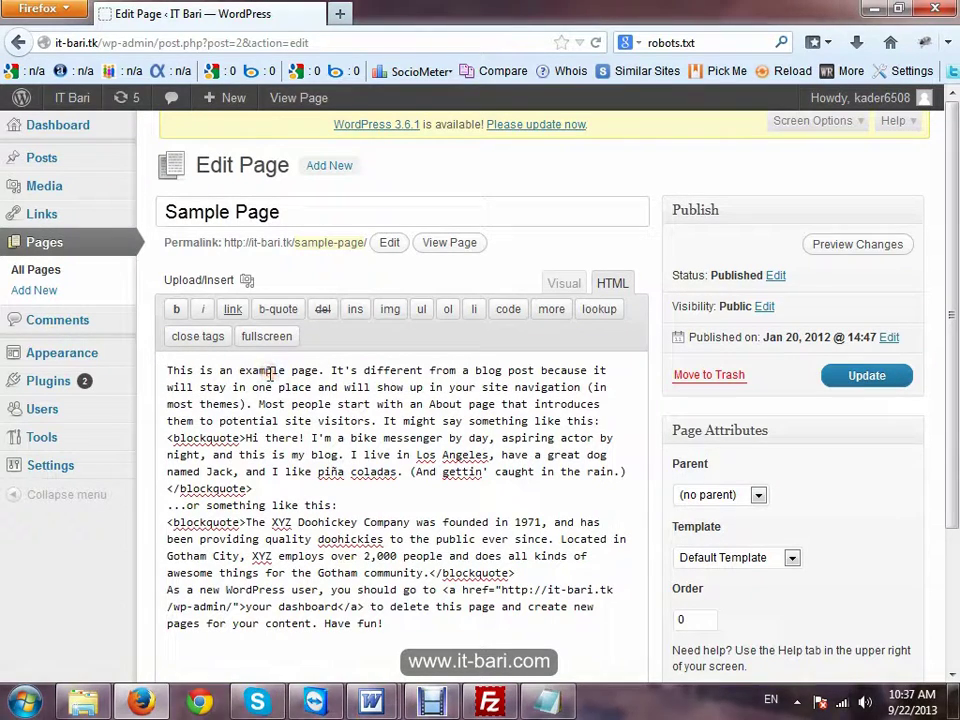
Try to insert the copied robots nofollow meta tag directly before the page's first sentence and check it in the visual editor
key(ctrl+v)
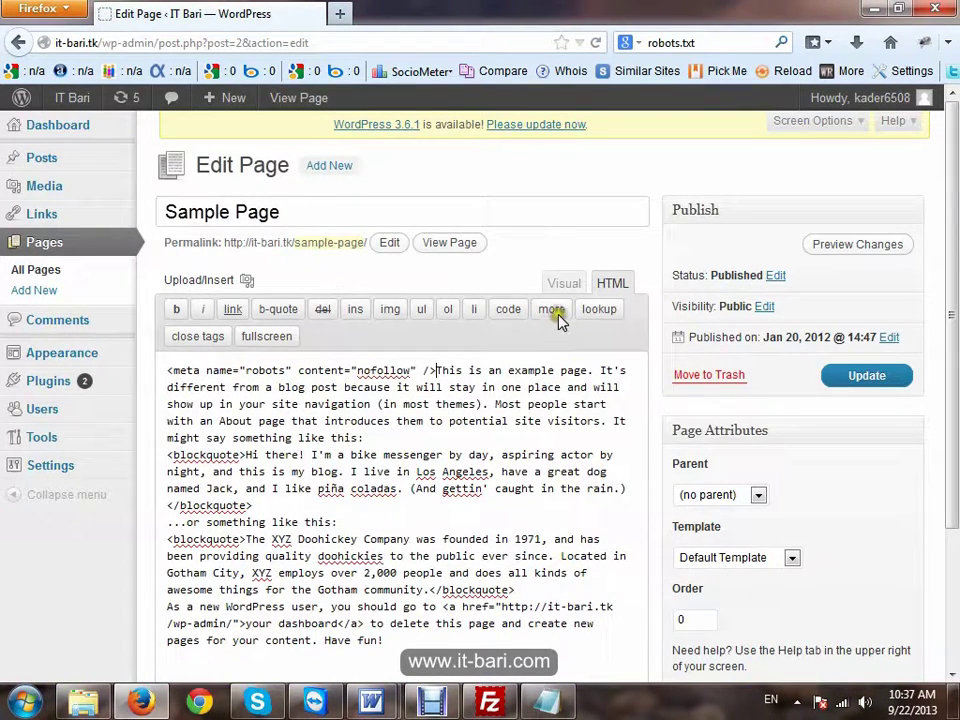
click(577, 286)
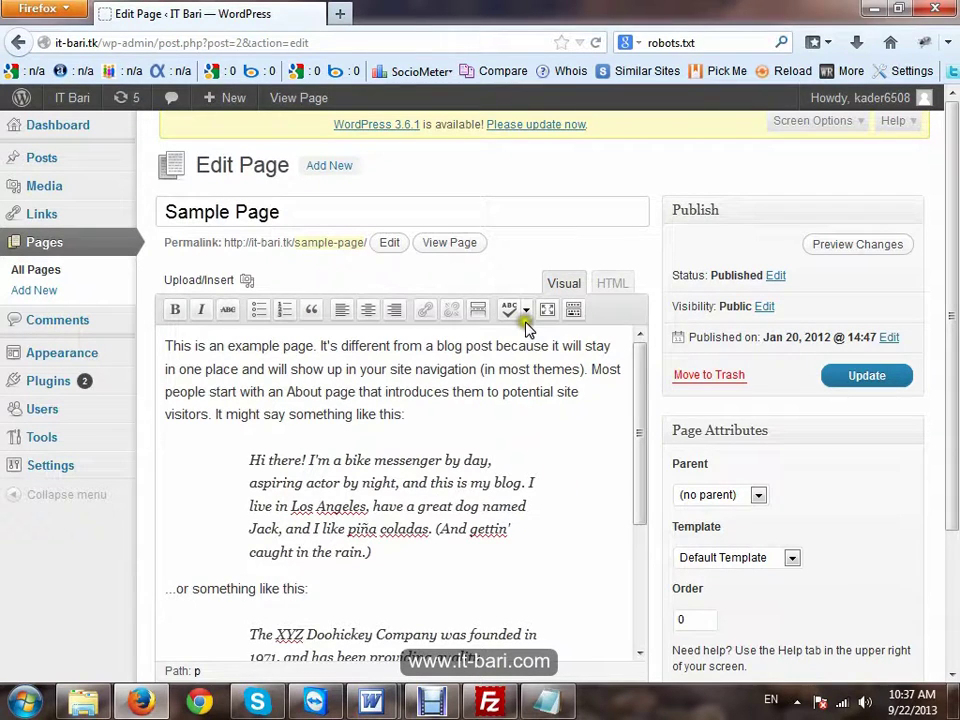
click(612, 283)
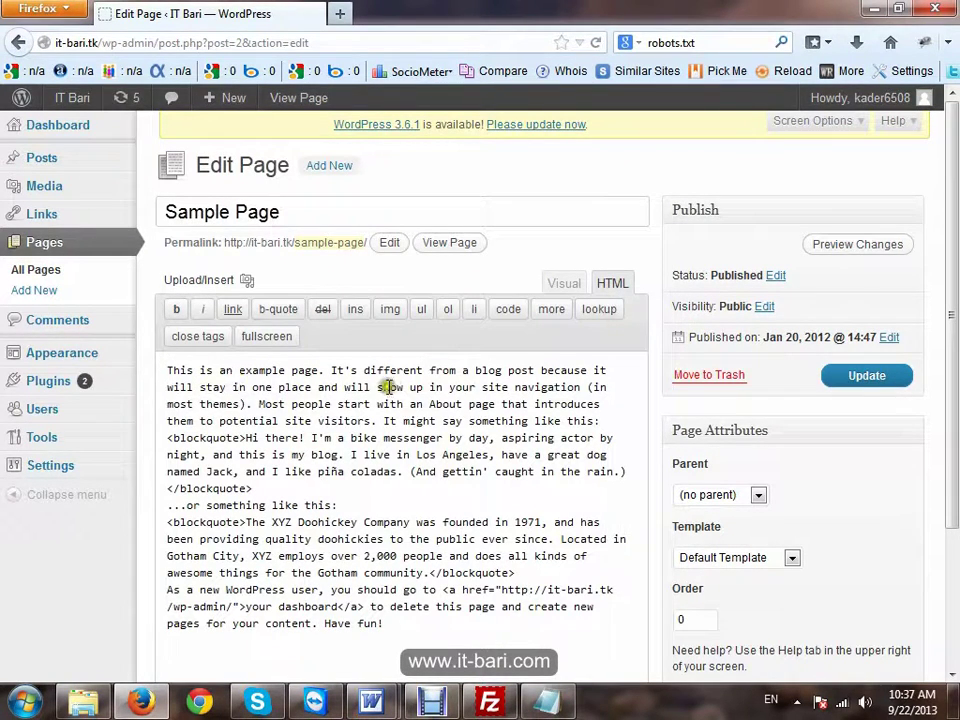
Add <meta name="robots" content="nofollow" /> above the first paragraph of Sample Page's HTML, separated by a blank line, and update the page
click(165, 371)
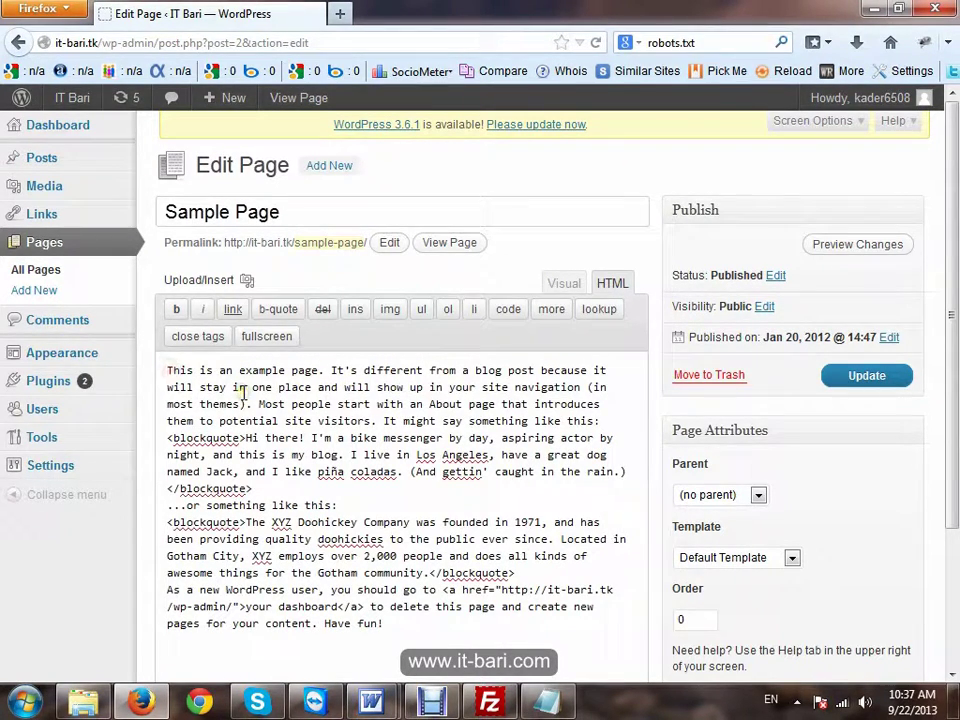
key(Return)
text(<meta name="robots" content="nofollow" />)
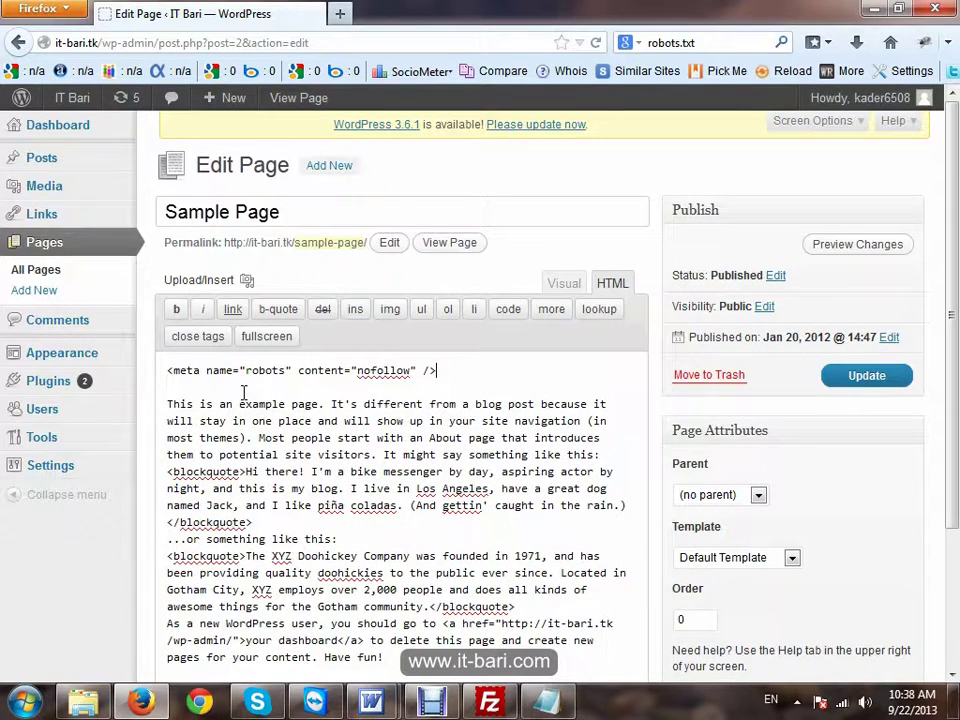
drag(445, 372, 168, 375)
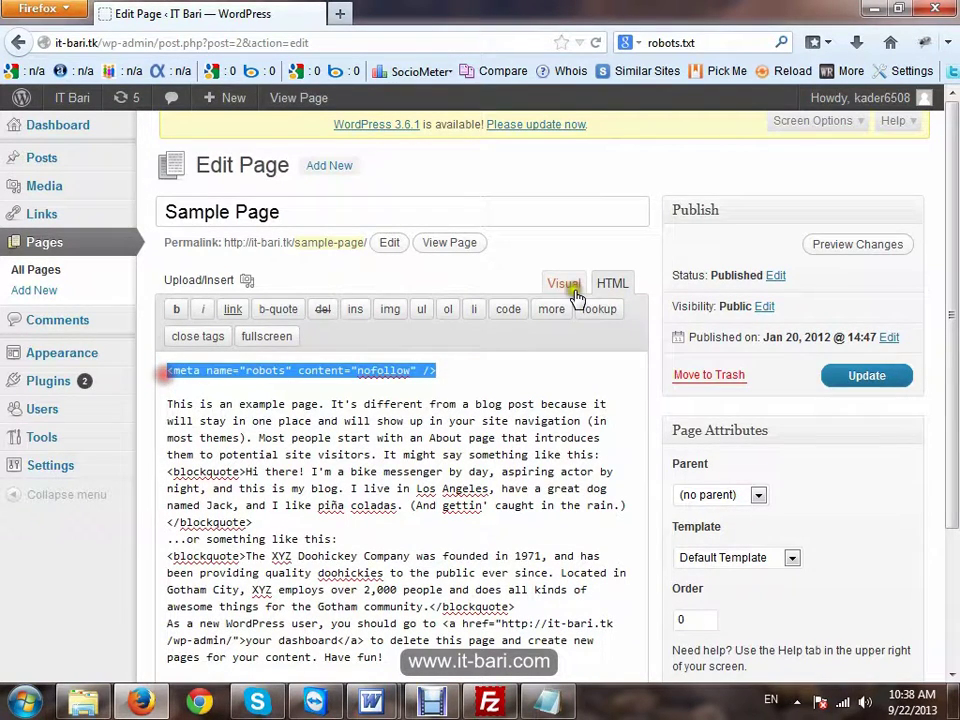
click(843, 384)
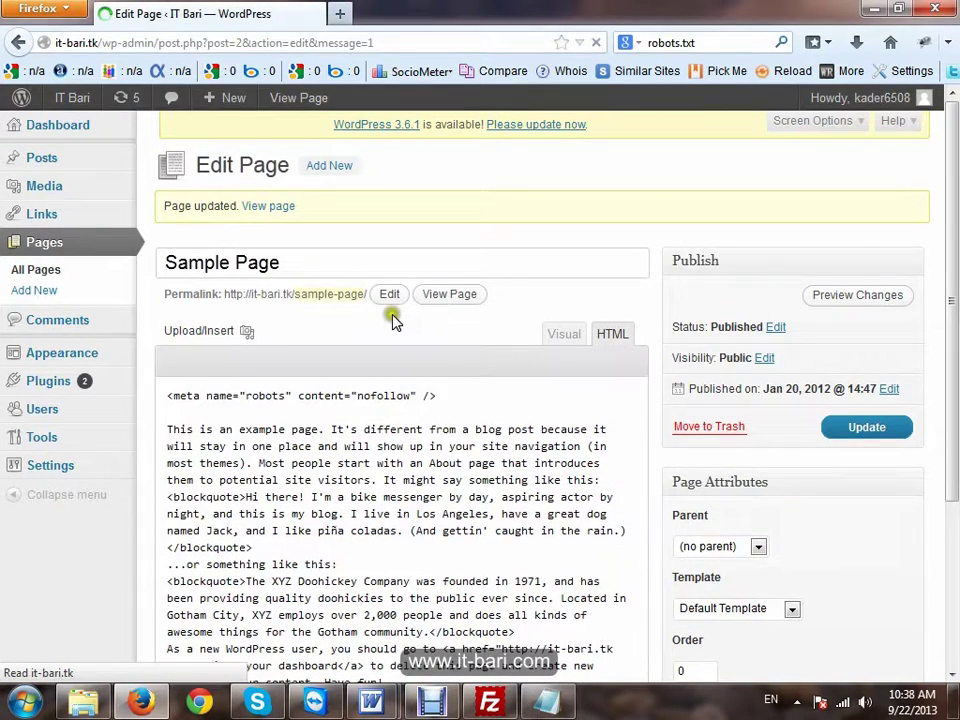
drag(279, 263, 188, 264)
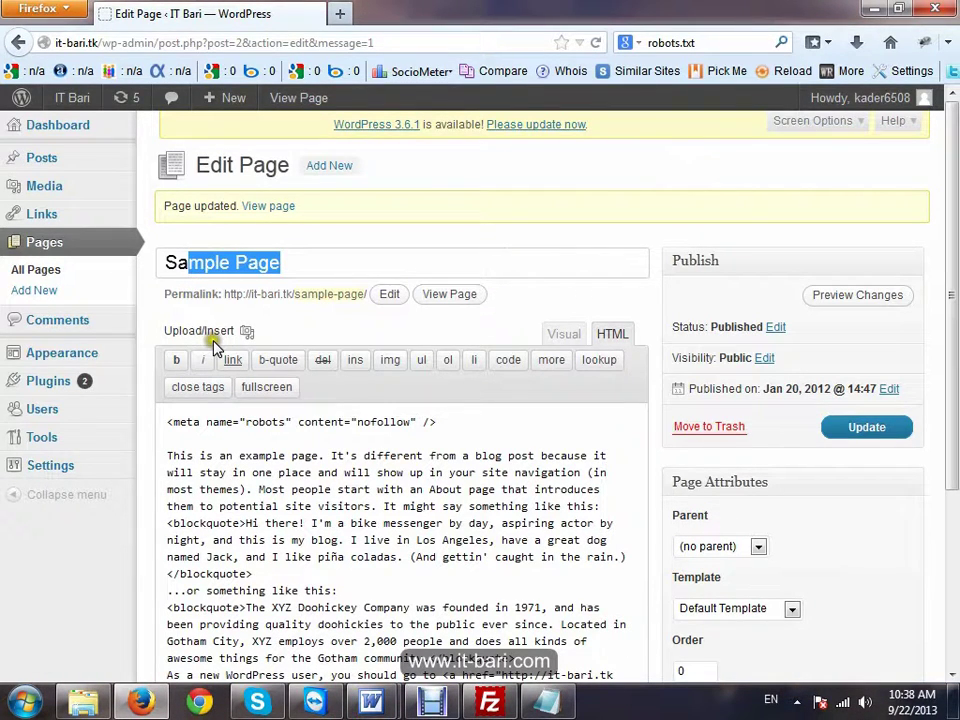
Switch to the Word document Text IT-Bari.com.doc with the nofollow code examples
click(372, 703)
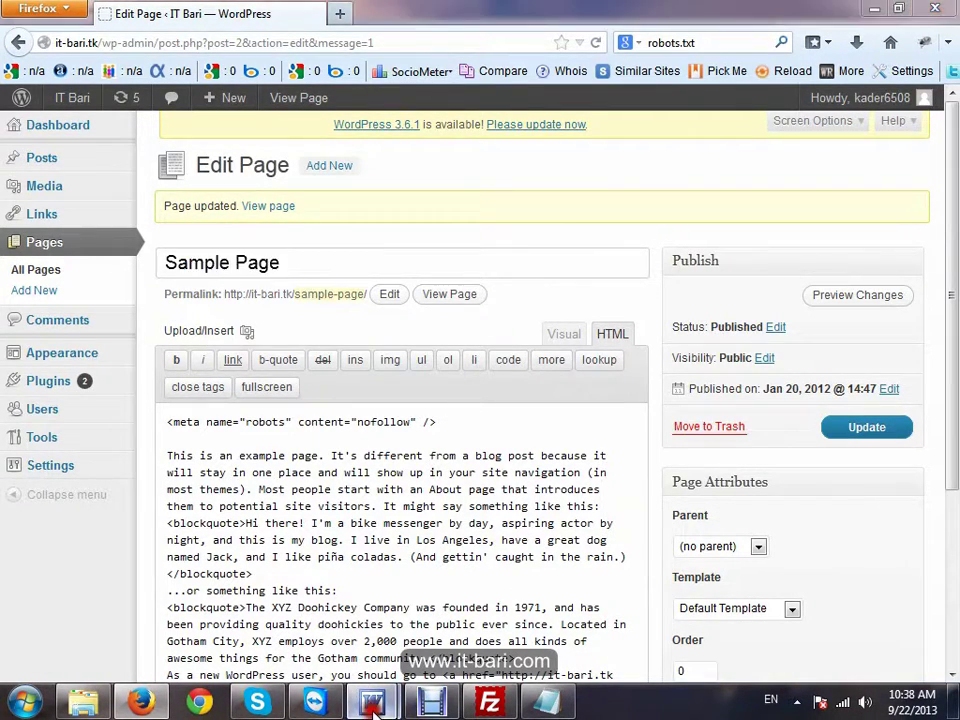
click(426, 626)
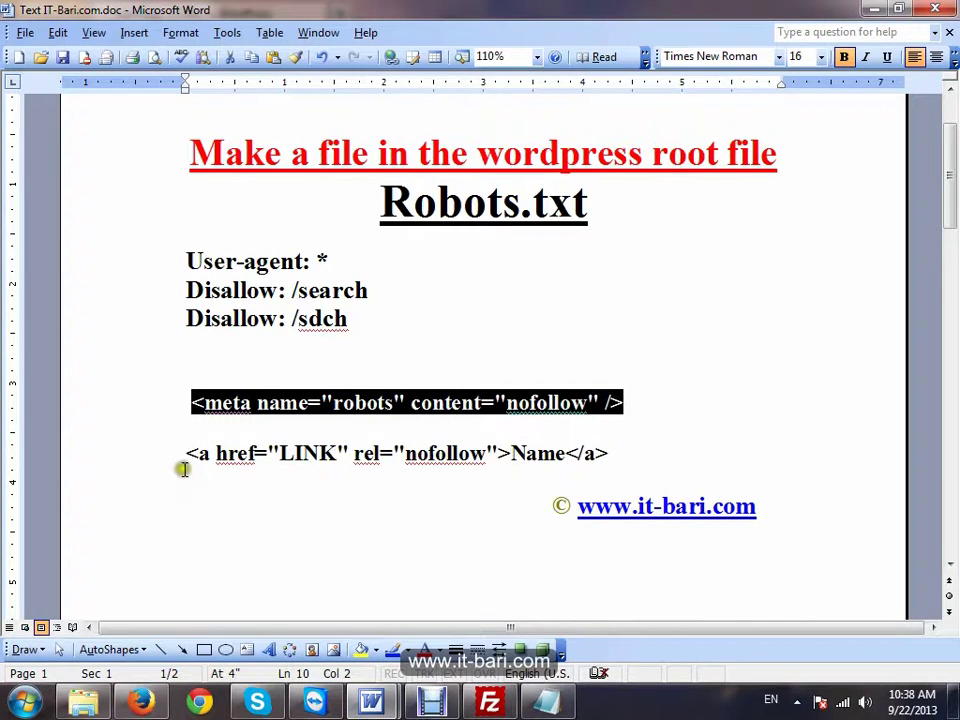